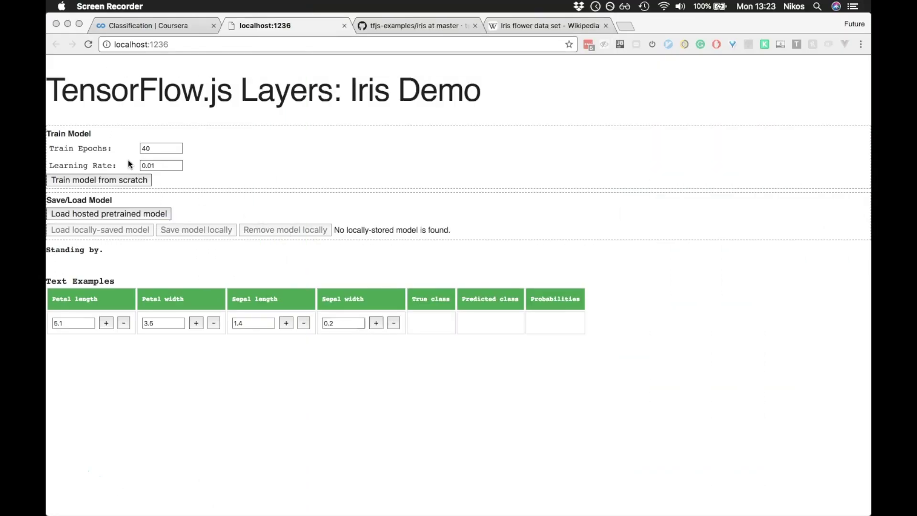
Open the GitHub tfjs-examples iris folder and read the README's yarn and yarn watch launch instructions.
left_click(429, 27)
scroll(282, 94, "up", 10)
scroll(282, 94, "down", 1)
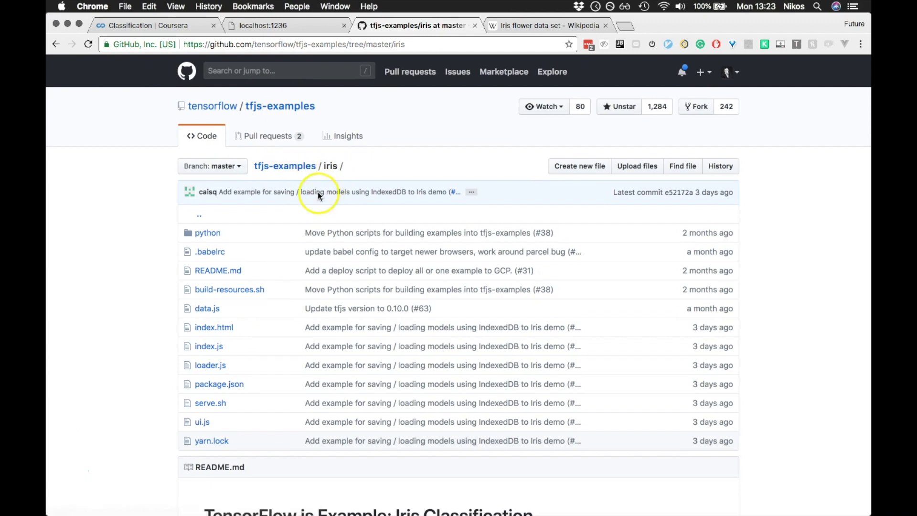
scroll(205, 261, "down", 2)
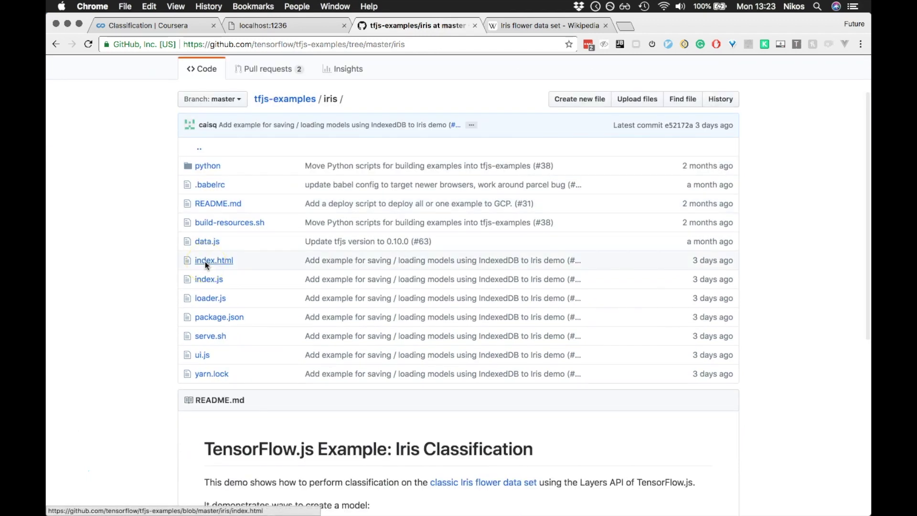
scroll(264, 282, "down", 5)
scroll(270, 287, "down", 2)
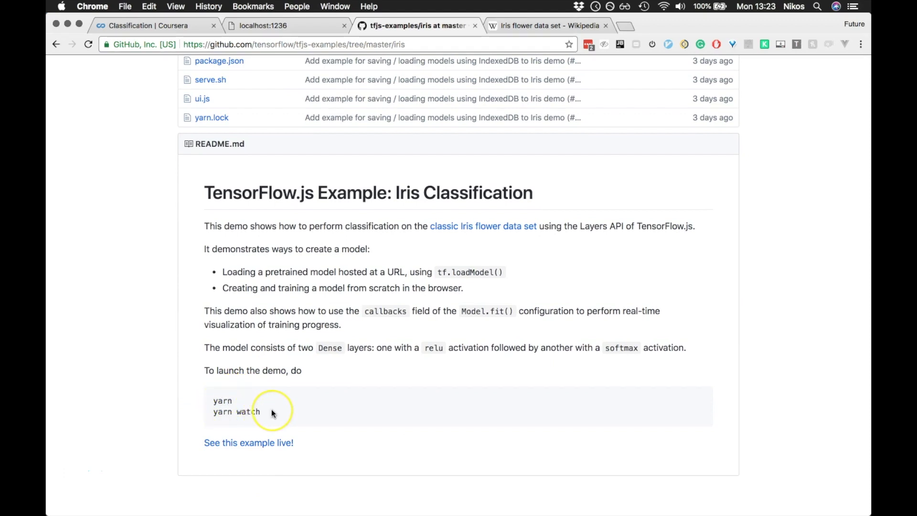
scroll(271, 410, "up", 7)
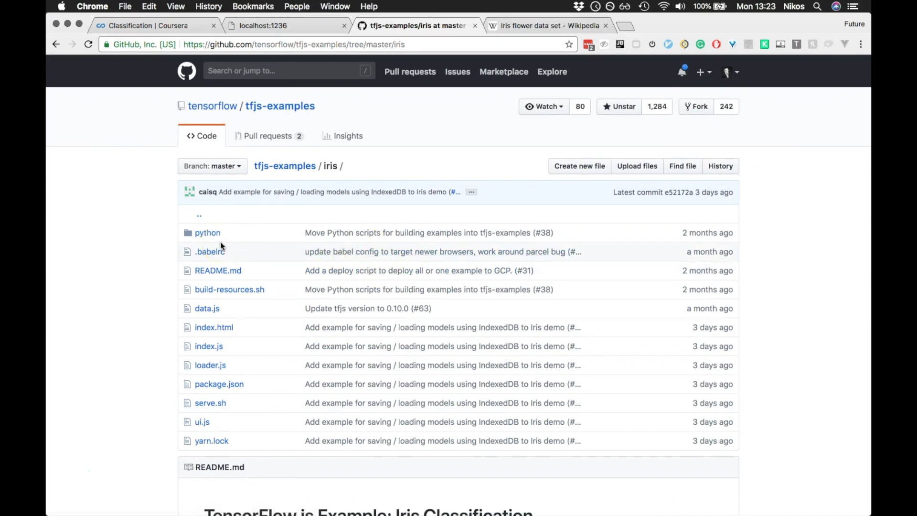
Read the Wikipedia Iris flower data set article on 150 records of three species.
key("ctrl+Tab")
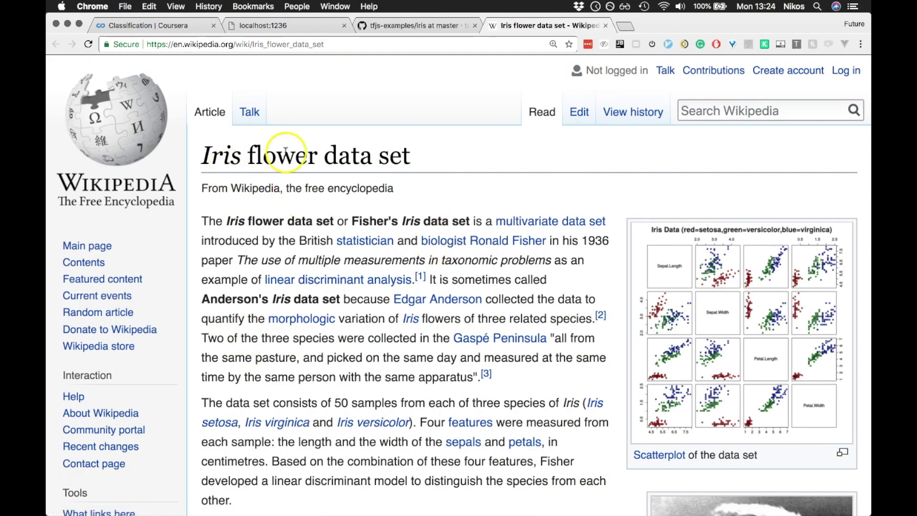
scroll(403, 257, "down", 8)
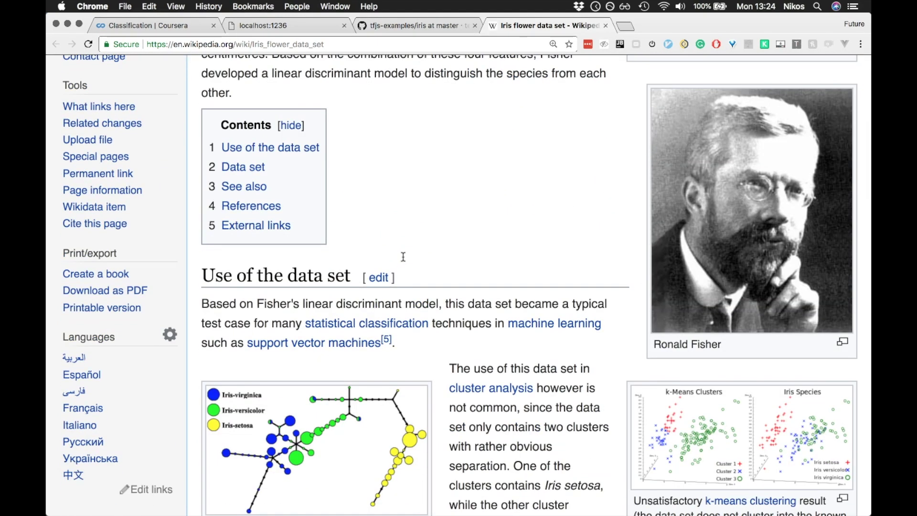
scroll(403, 257, "down", 6)
scroll(403, 257, "down", 1)
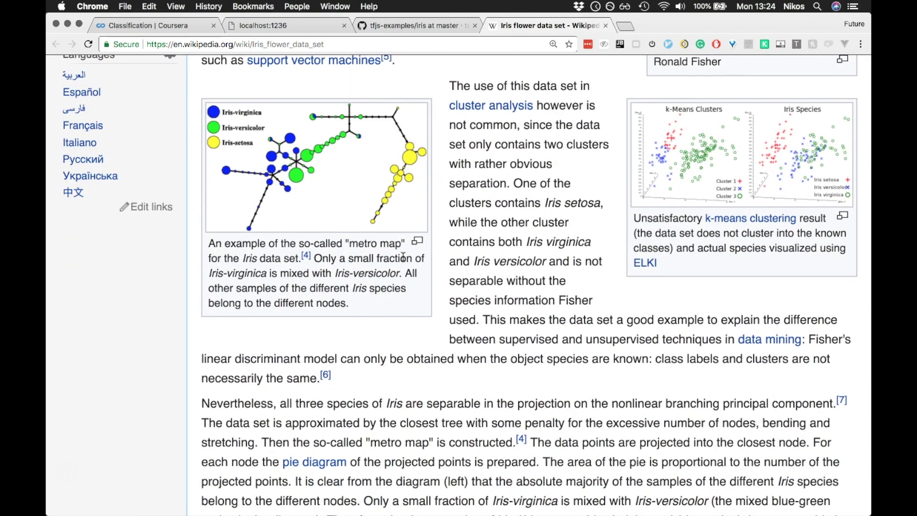
scroll(404, 257, "down", 8)
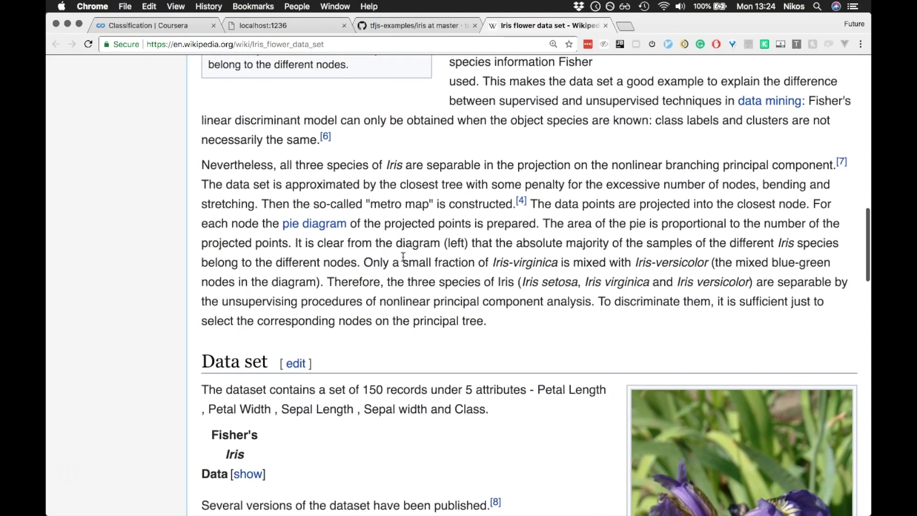
scroll(684, 315, "down", 3)
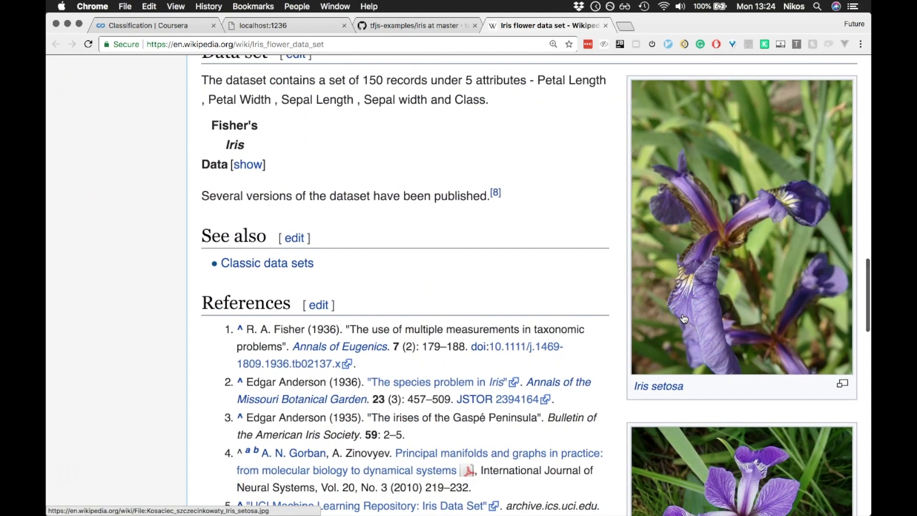
scroll(525, 328, "down", 8)
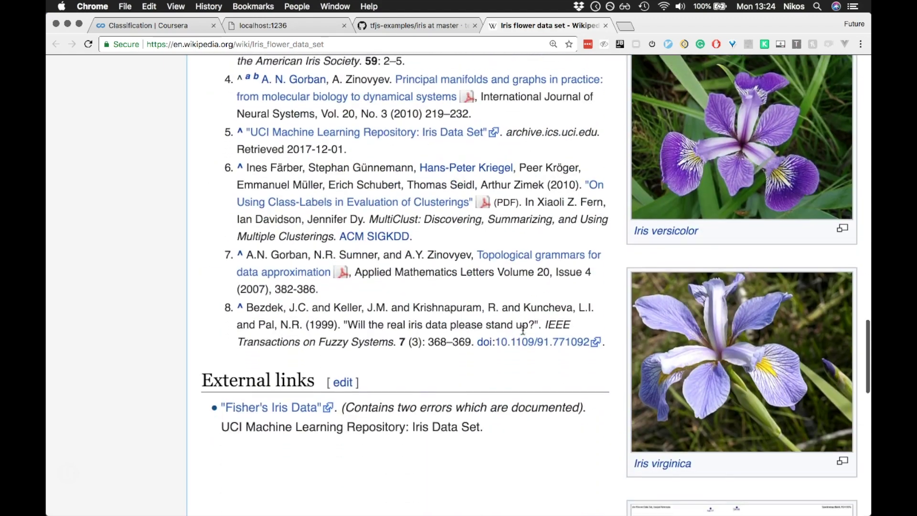
scroll(523, 329, "up", 20)
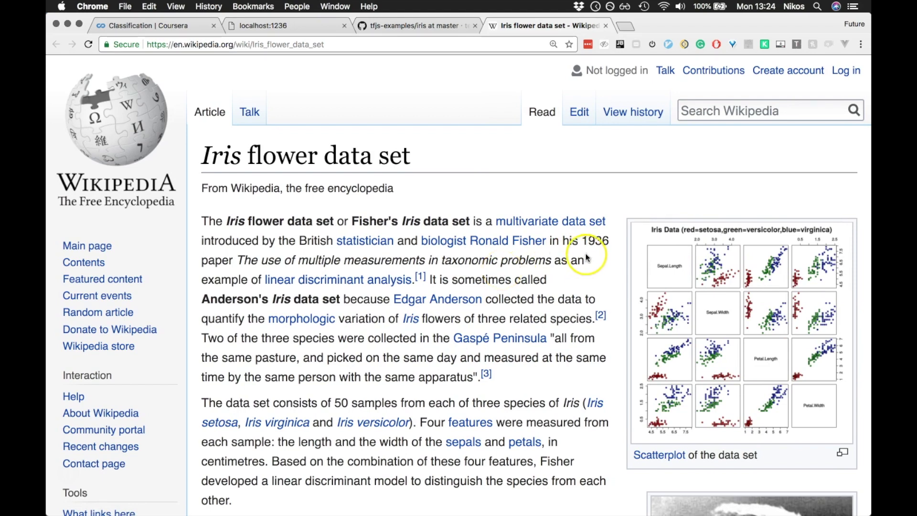
Rerun yarn watch in iTerm2 to restart the demo server at localhost:1236, then return to Chrome.
key("super+Tab")
key("super+Tab")
key("super+Tab")
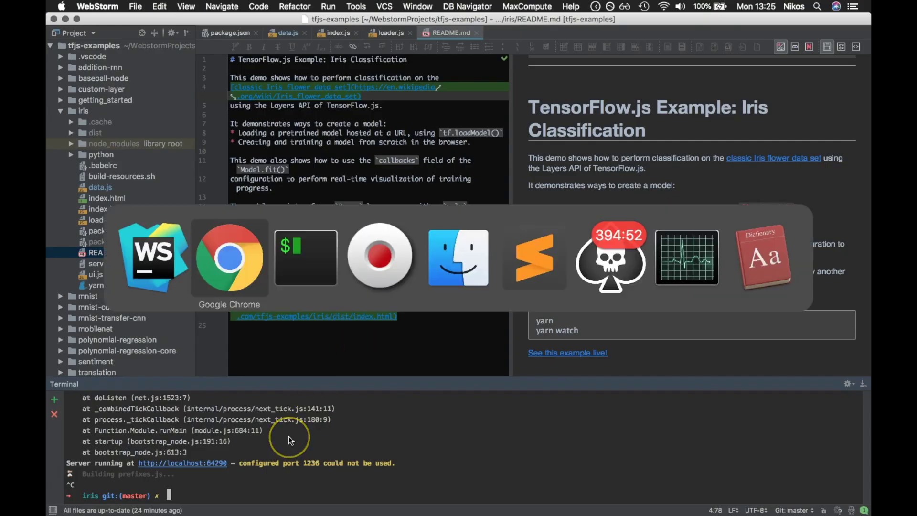
key("Up")
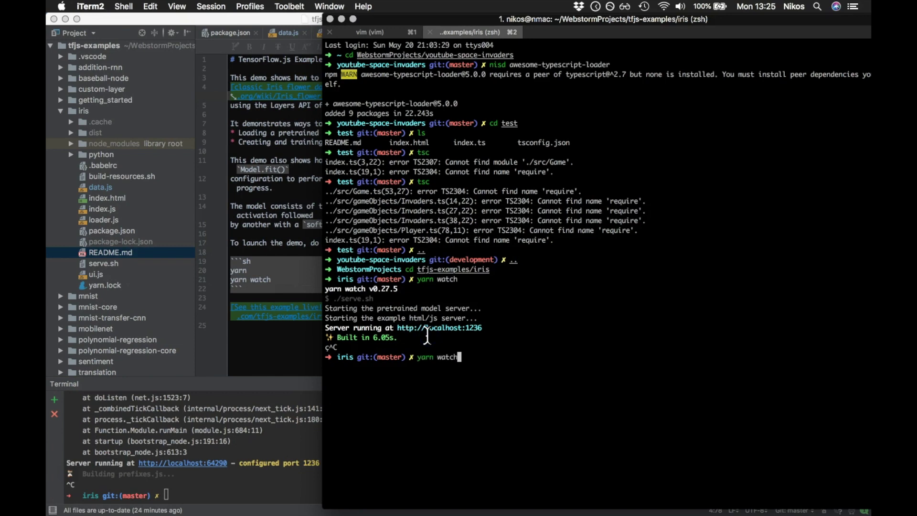
key("Return")
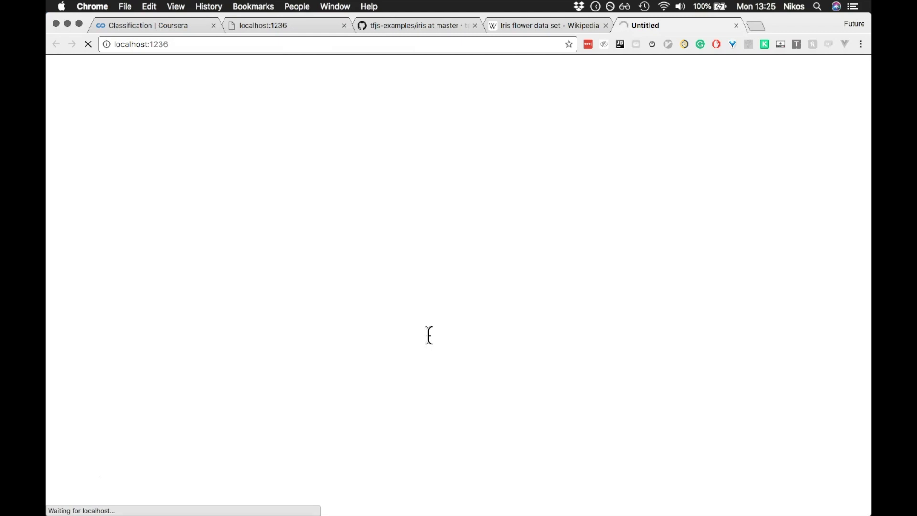
key("super+Tab")
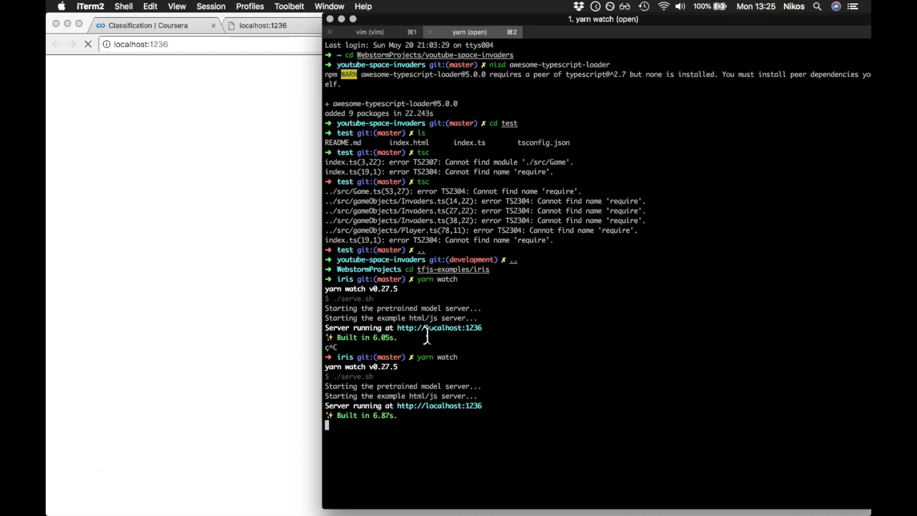
key("super+Tab")
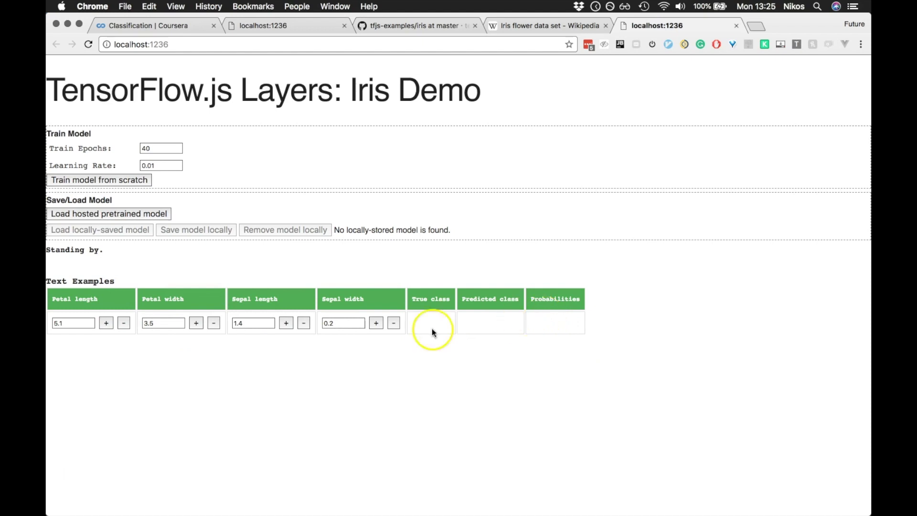
Nudge petal width up and back to 3.5 and lower sepal length to 1.3, triggering 'Please load or train model first.'.
left_click(195, 323)
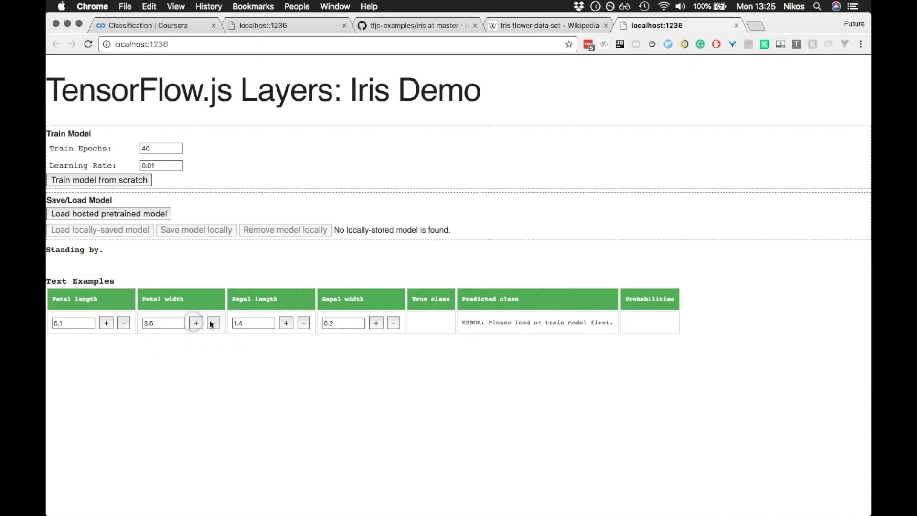
left_click(214, 323)
left_click(304, 323)
Load the hosted pretrained model for an Iris-setosa prediction at 0.965, and check the Iris-setosa search results.
left_click(123, 215)
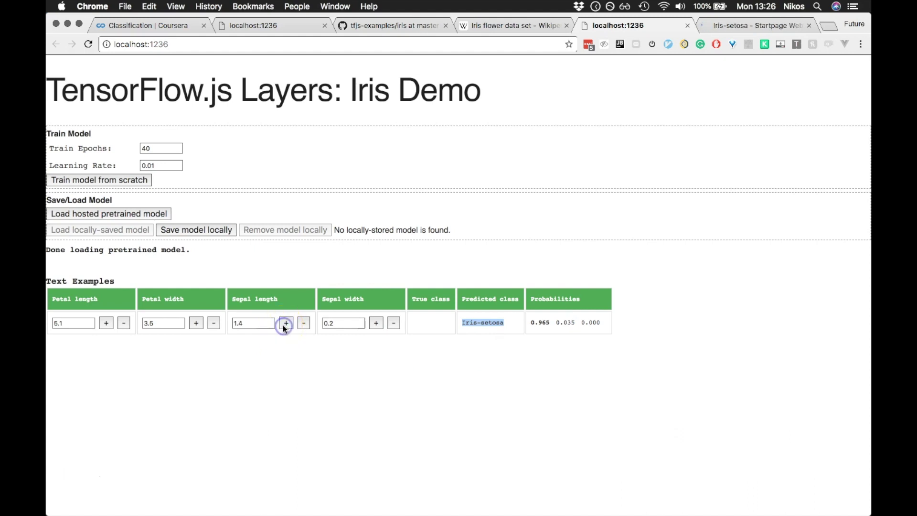
key("super+alt+Right")
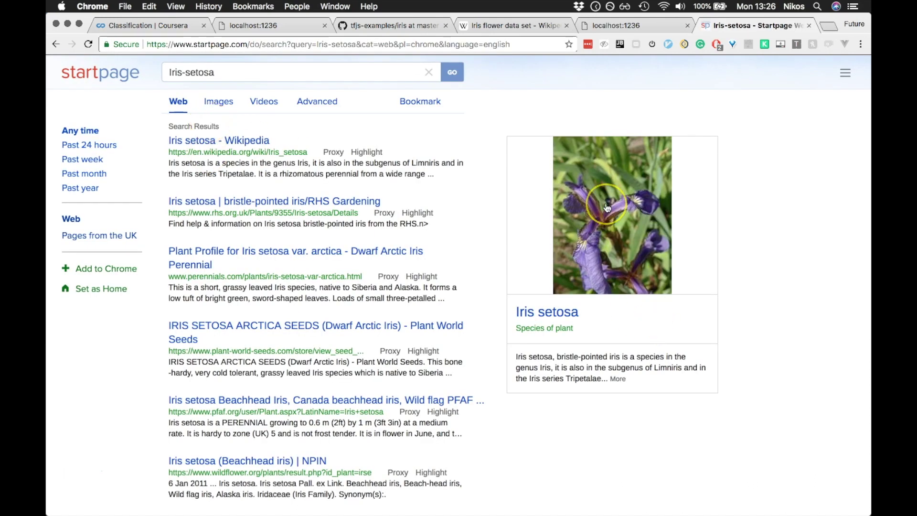
key("super+alt+Left")
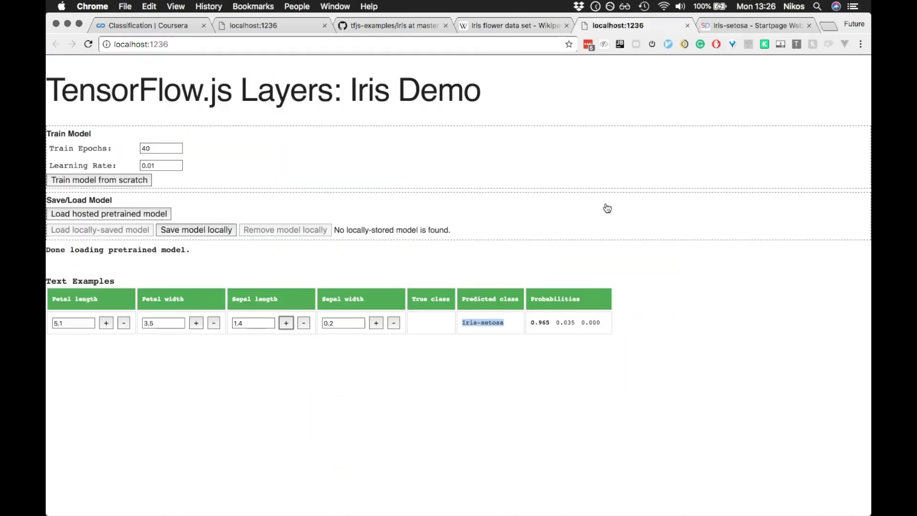
Lower petal length step by step to -1.3 and select the resulting Iris-versicolor predicted class name.
left_click(124, 323)
left_click(124, 323)
left_click(123, 324)
left_click(124, 324)
left_click(123, 324)
left_click(128, 325)
left_click(128, 325)
left_click(128, 325)
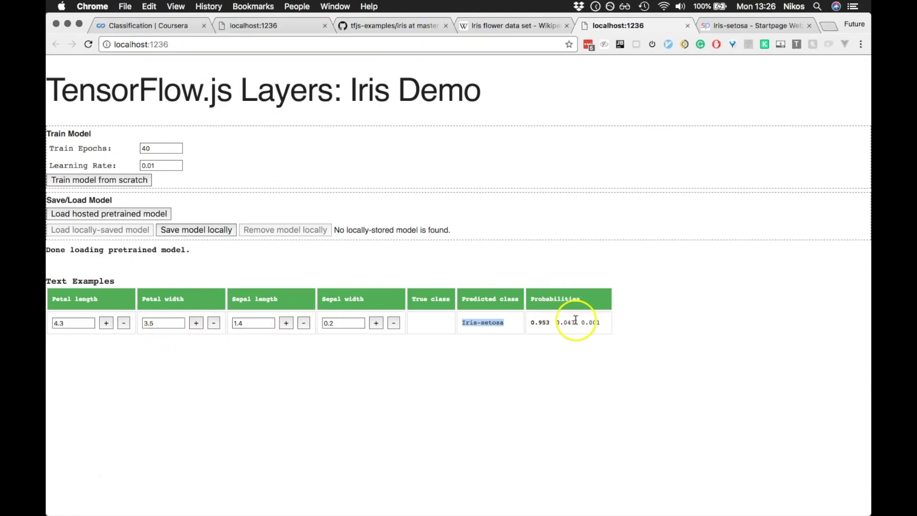
left_click(123, 323)
left_click(123, 324)
left_click(123, 323)
left_click(123, 324)
left_click(122, 323)
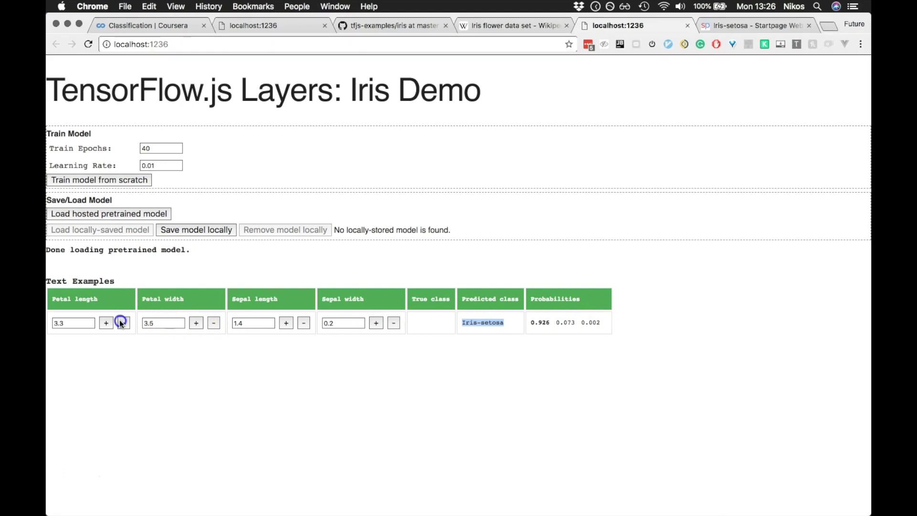
left_click(123, 323)
left_click(122, 324)
left_click(122, 323)
left_click(123, 323)
left_click(123, 324)
left_click(123, 323)
left_click(123, 324)
left_click(123, 323)
left_click(122, 323)
left_click(123, 323)
left_click(123, 323)
left_click(123, 323)
left_click(123, 323)
left_click(122, 324)
left_click(123, 323)
left_click(123, 323)
left_click(123, 324)
left_click(123, 323)
left_click(123, 324)
left_click(123, 324)
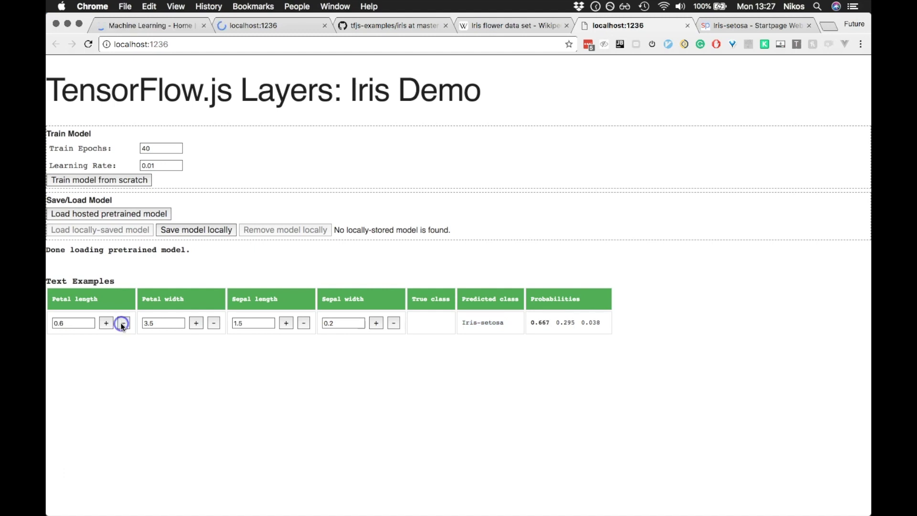
left_click(123, 323)
left_click(123, 324)
left_click(122, 323)
left_click(123, 324)
left_click(122, 324)
left_click(122, 323)
left_click(122, 323)
left_click(123, 323)
left_click(123, 323)
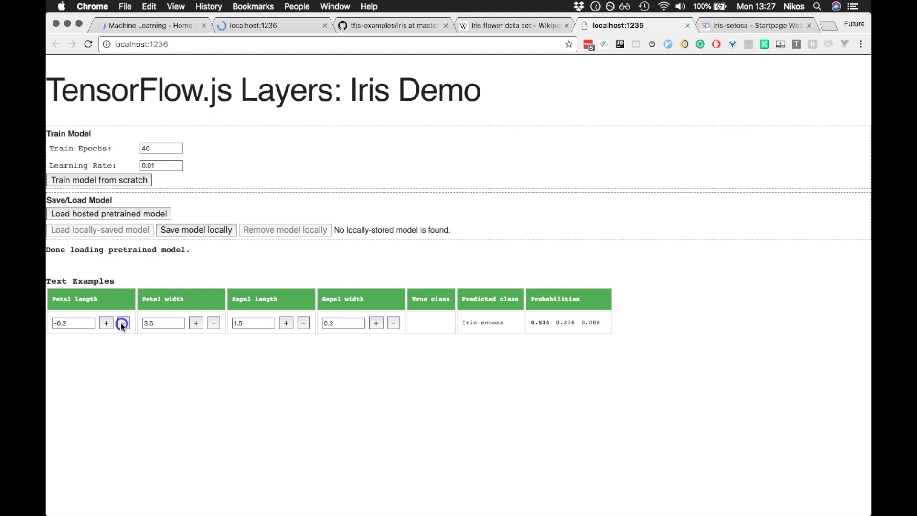
left_click(123, 323)
left_click(123, 323)
left_click(123, 323)
left_click(122, 323)
left_click(123, 323)
left_click(123, 324)
left_click(123, 324)
left_click(123, 324)
left_click(122, 323)
left_click(123, 324)
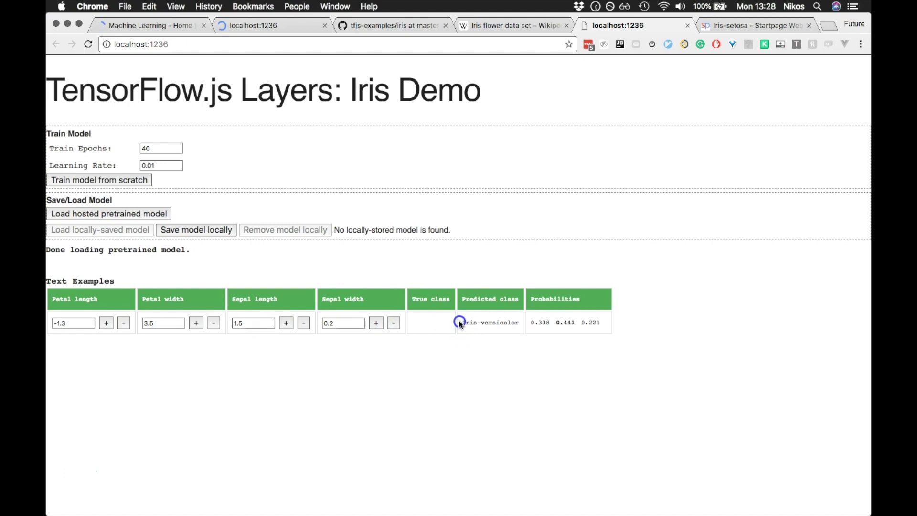
left_click_drag(462, 323, 518, 323)
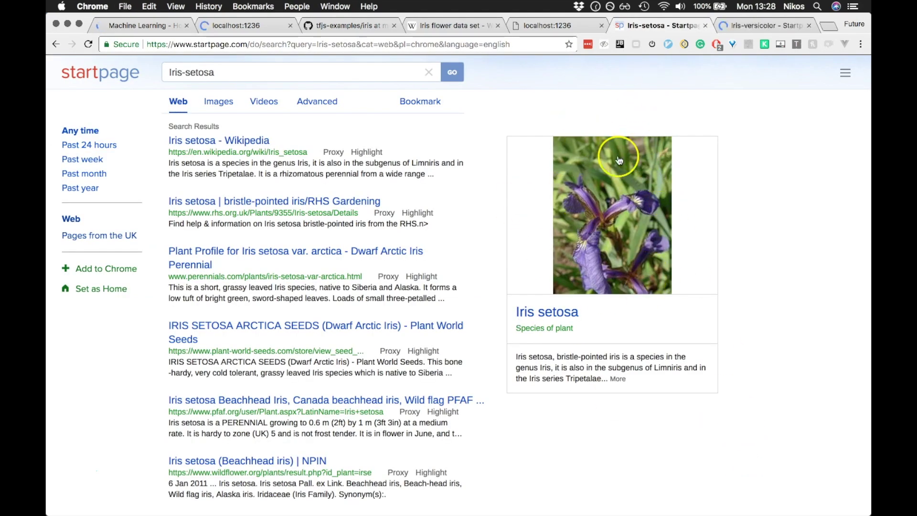
View the Iris-versicolor search results and its Wikipedia article, then close those tabs.
key("super+Tab")
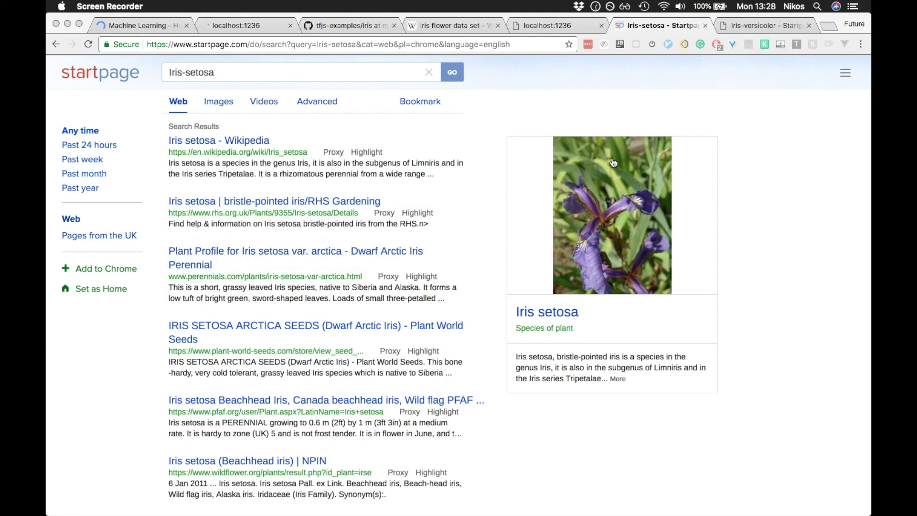
left_click(750, 55)
left_click(718, 25)
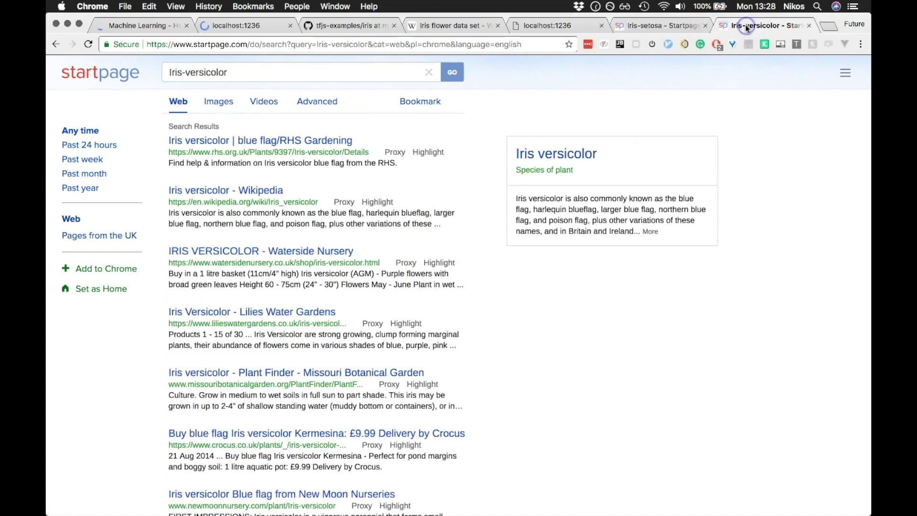
left_click(216, 189)
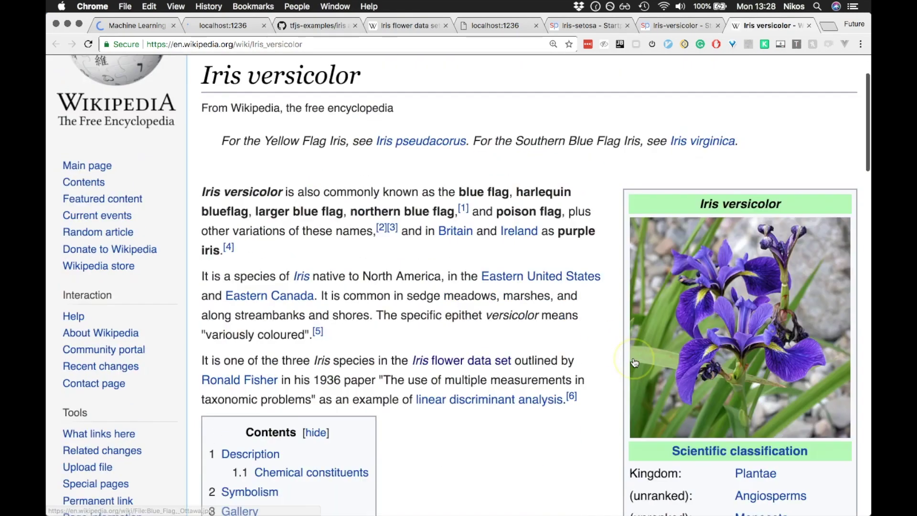
key("super+alt+Left")
key("super+w")
key("super+w")
key("super+w")
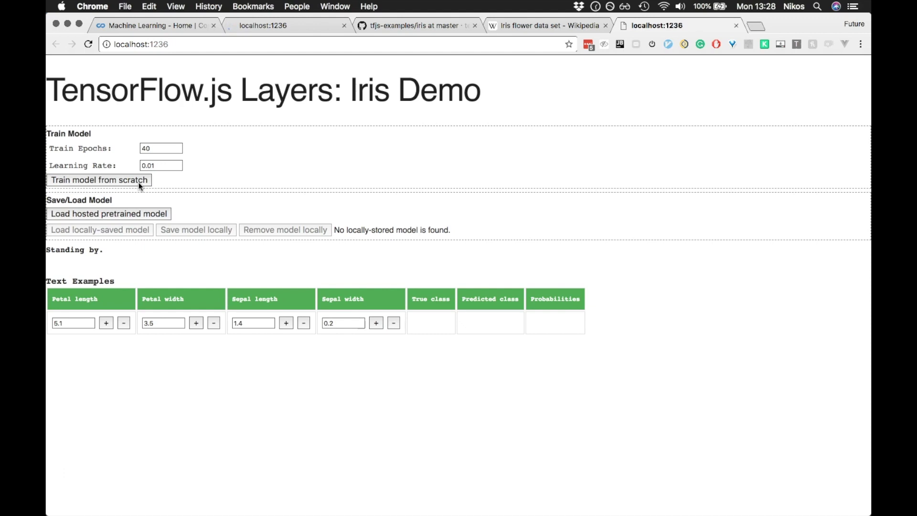
Return to Chrome with the reloaded demo at default values 5.1, 3.5, 1.4, 0.2 and no model.
key("super+Tab")
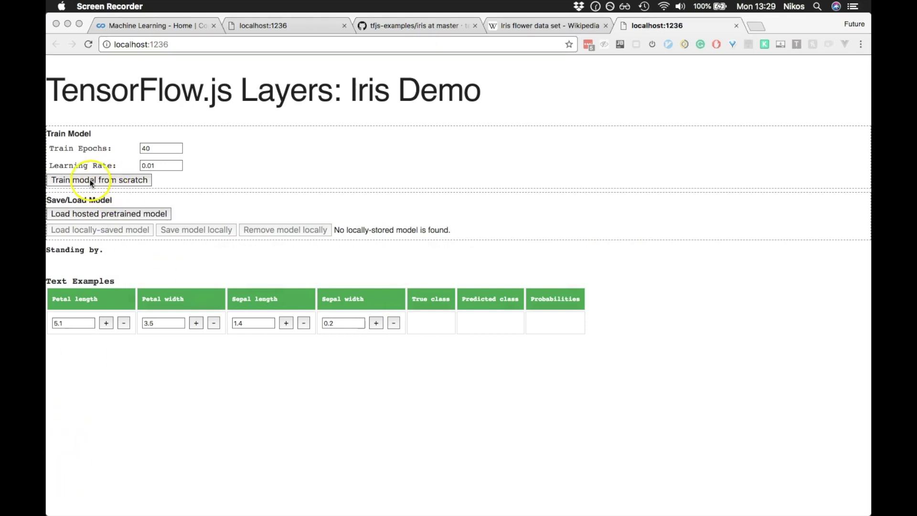
Start training a new model from scratch for 40 epochs as loss and accuracy charts plot.
left_click(91, 181)
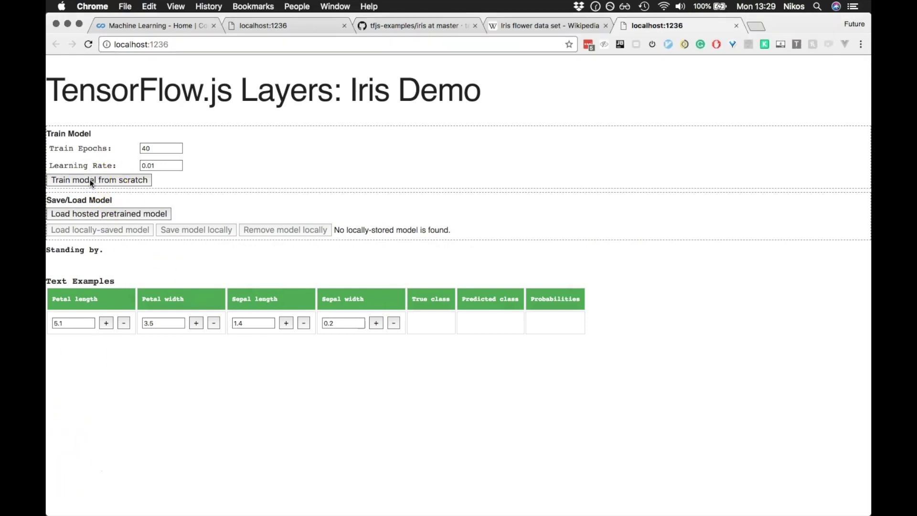
left_click(91, 180)
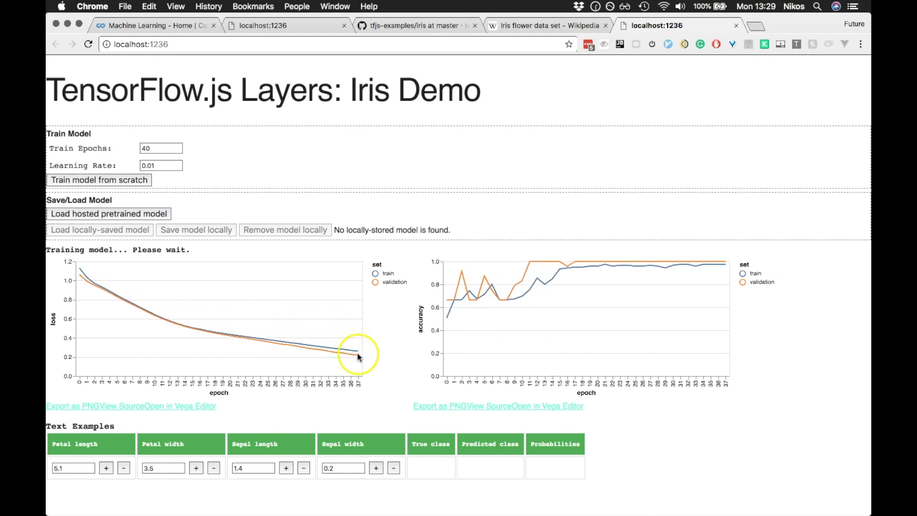
Scroll through the Test Examples table to review the trained model's predictions.
scroll(366, 356, "down", 1)
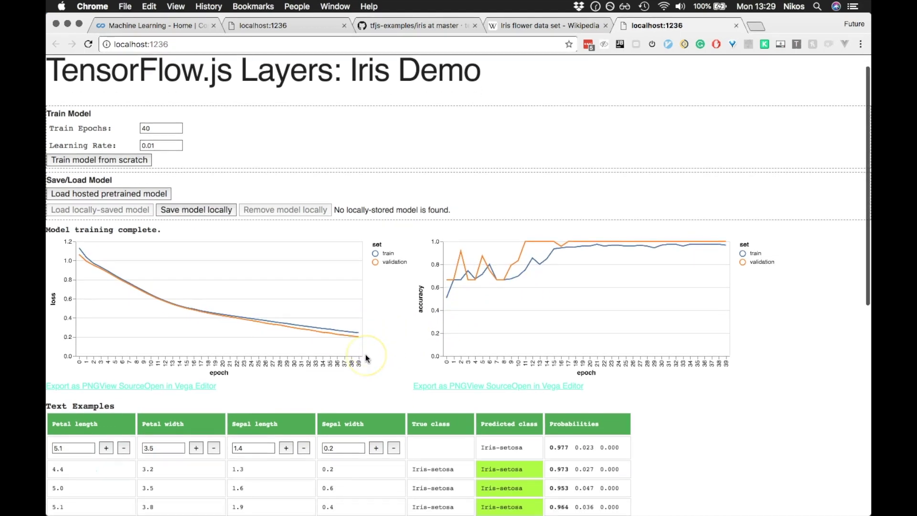
scroll(368, 319, "down", 4)
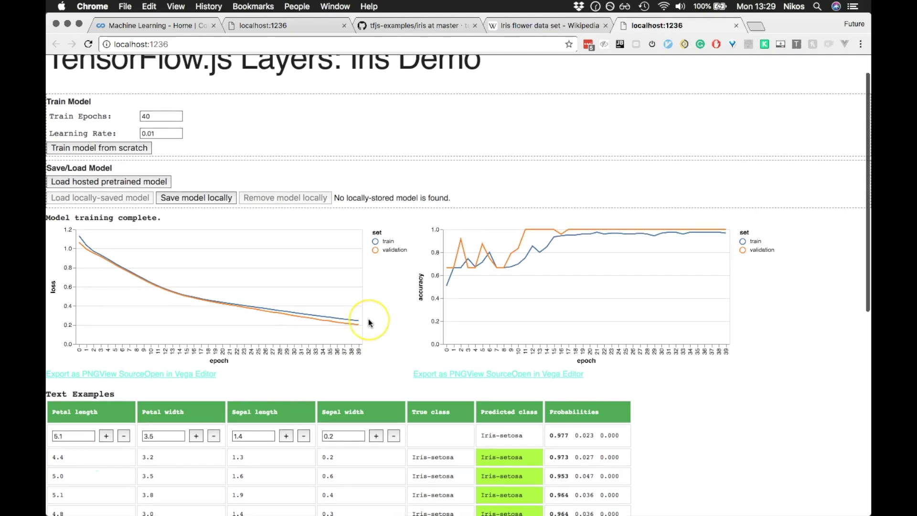
scroll(369, 319, "down", 5)
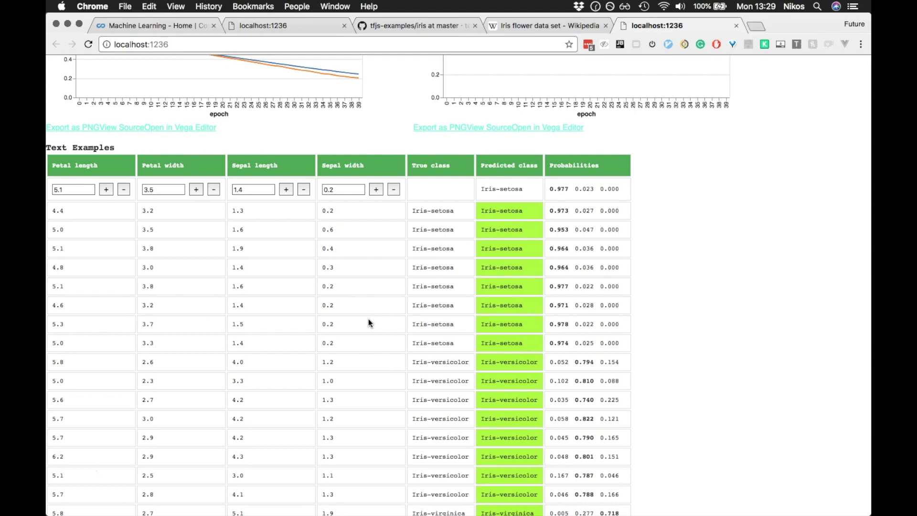
scroll(368, 319, "up", 1)
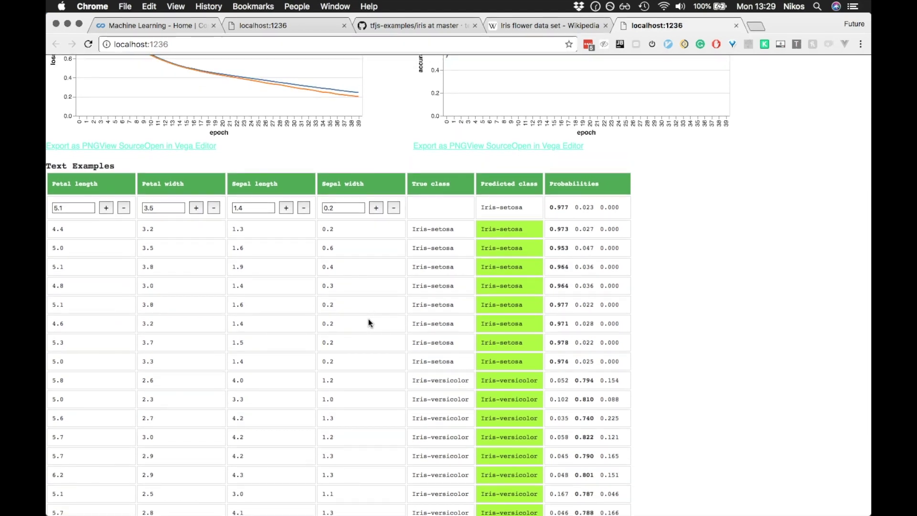
scroll(251, 220, "up", 5)
scroll(251, 221, "down", 10)
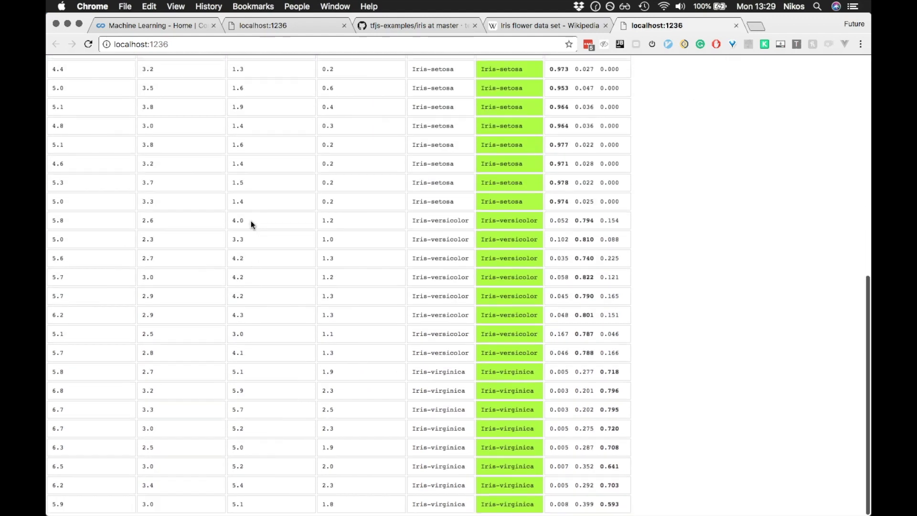
scroll(368, 225, "up", 10)
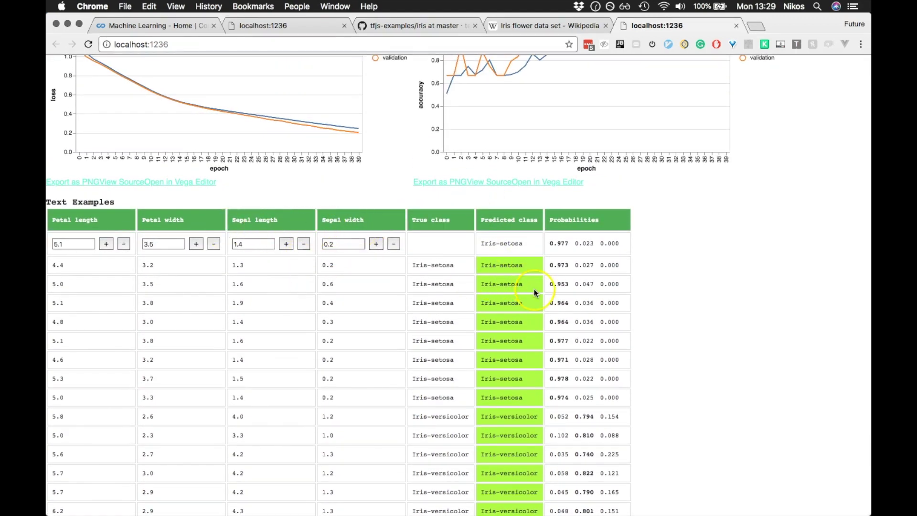
scroll(534, 292, "down", 10)
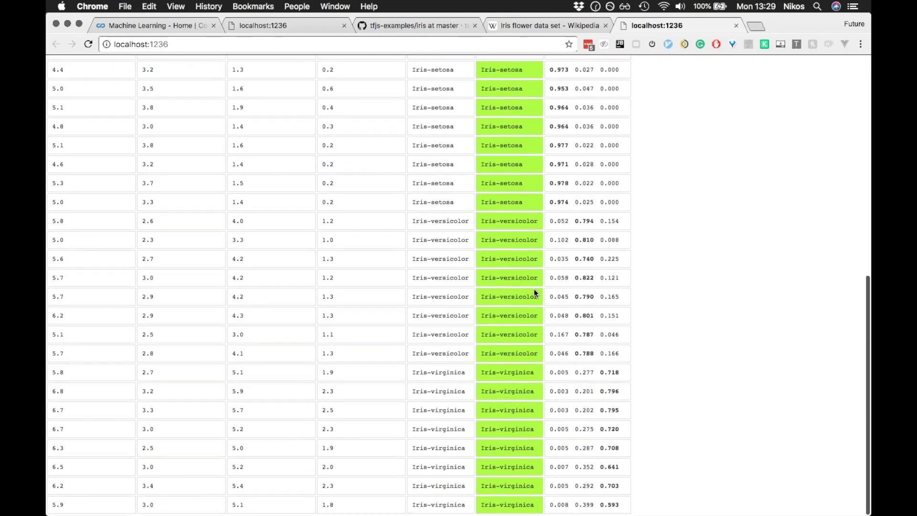
scroll(535, 292, "up", 20)
scroll(388, 395, "down", 2)
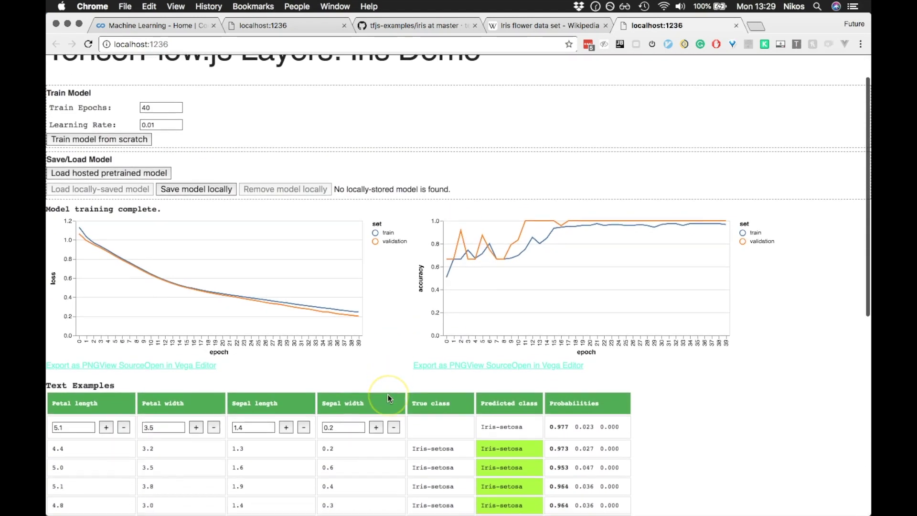
scroll(387, 397, "down", 2)
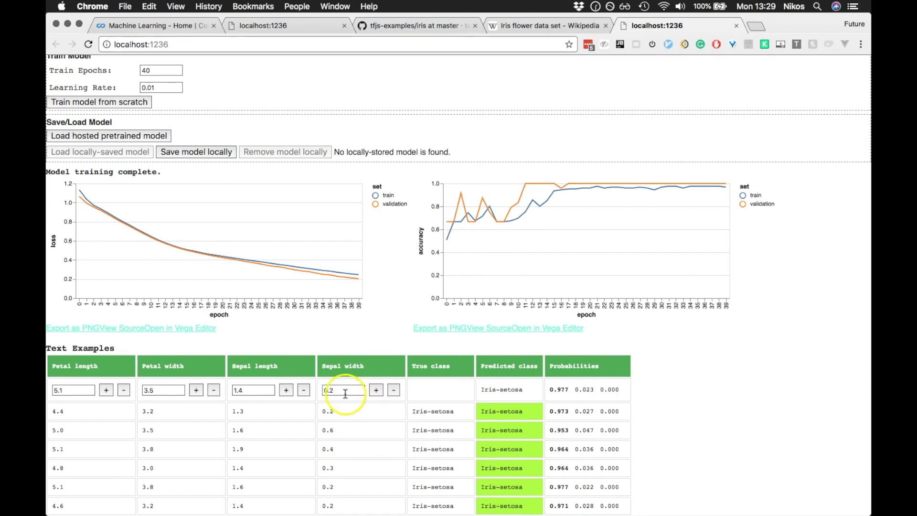
Nudge sepal length to 1.2 and back to 1.4, then raise sepal width to 0.3 for Iris-setosa at 0.975.
left_click(304, 390)
left_click(304, 390)
left_click(285, 390)
left_click(285, 390)
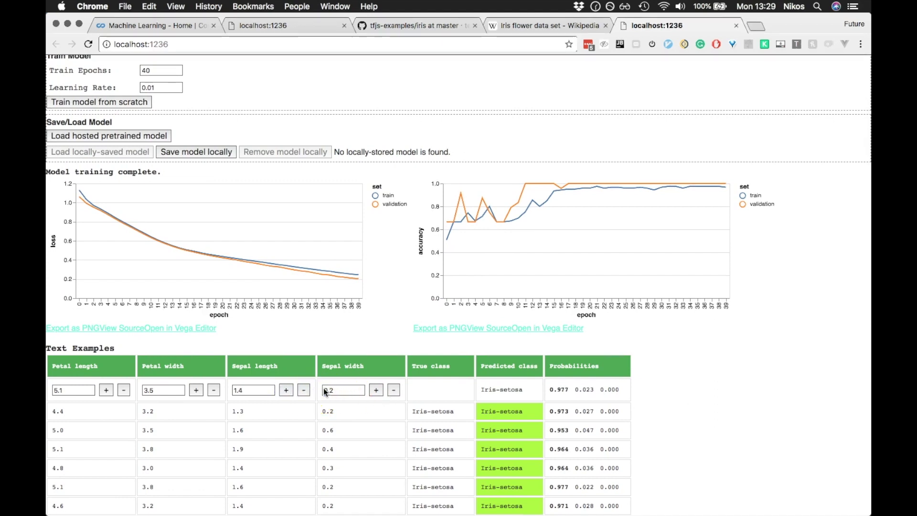
left_click(376, 391)
scroll(350, 193, "up", 3)
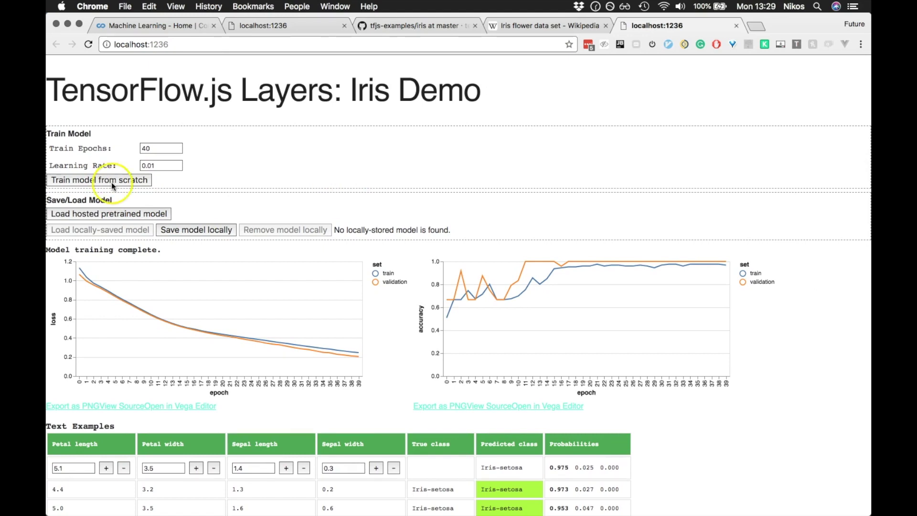
Open Chrome DevTools to the Application panel and expand the IndexedDB storage list.
key("super+alt+i")
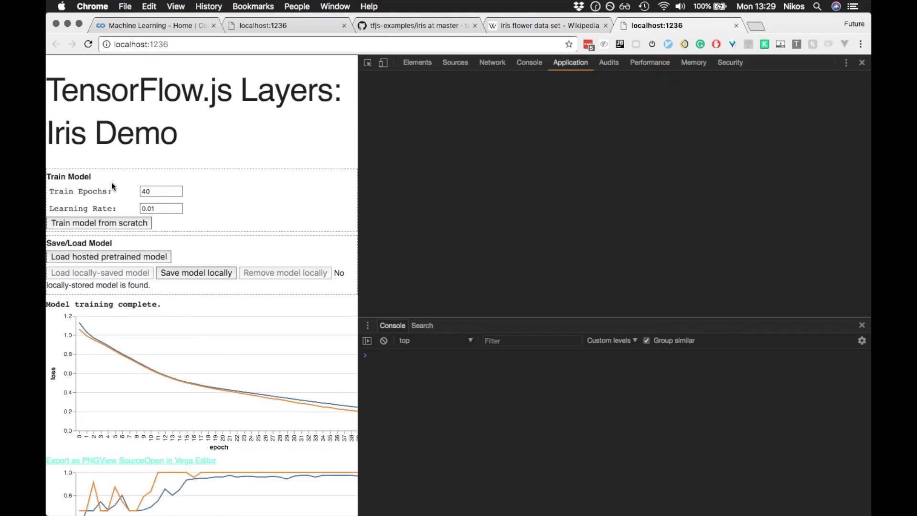
left_click(572, 64)
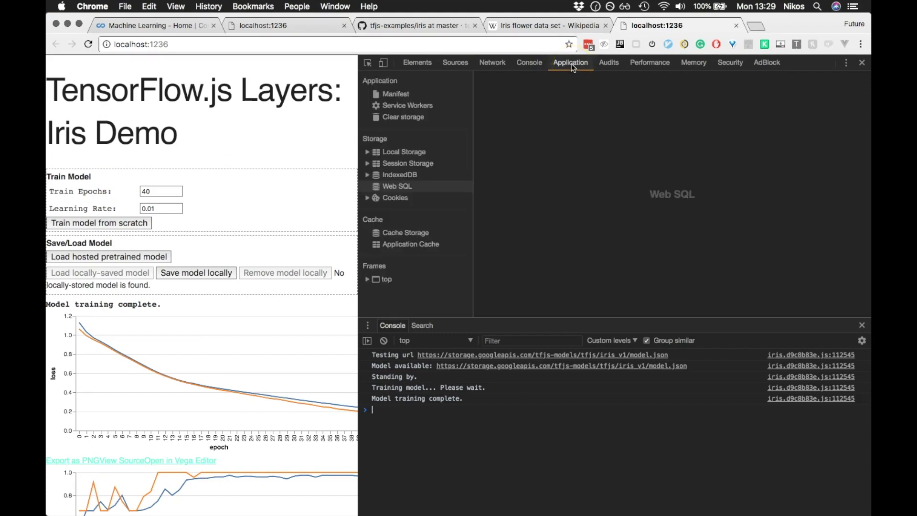
left_click(554, 99)
left_click(366, 177)
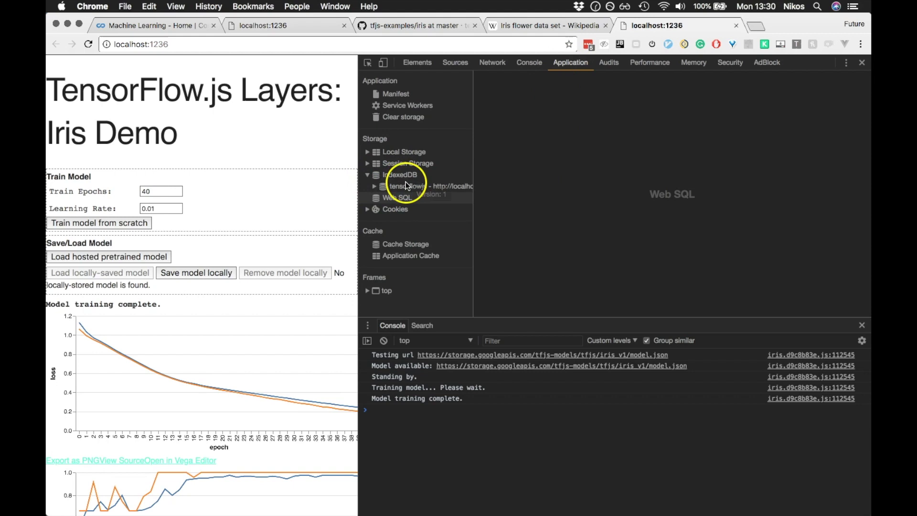
Expand the tensorflowjs database and view its empty models_store and model_info_store.
left_click(407, 186)
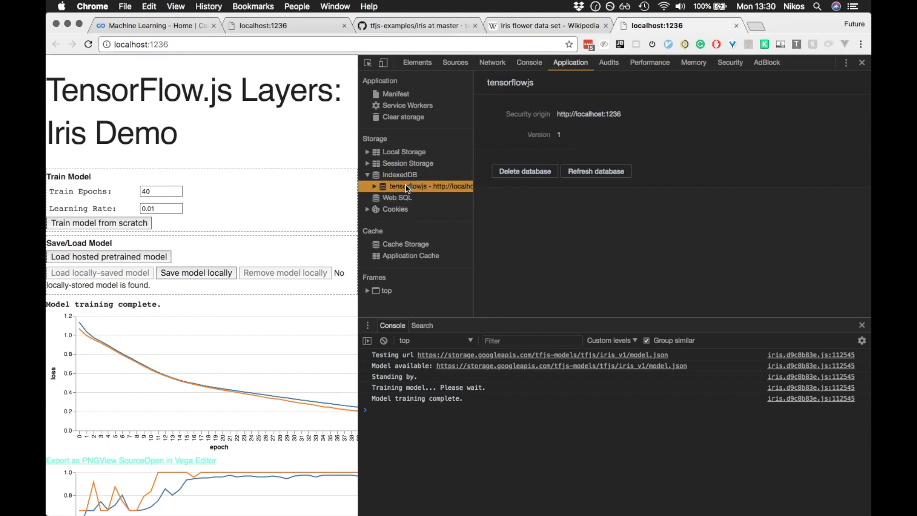
left_click(374, 186)
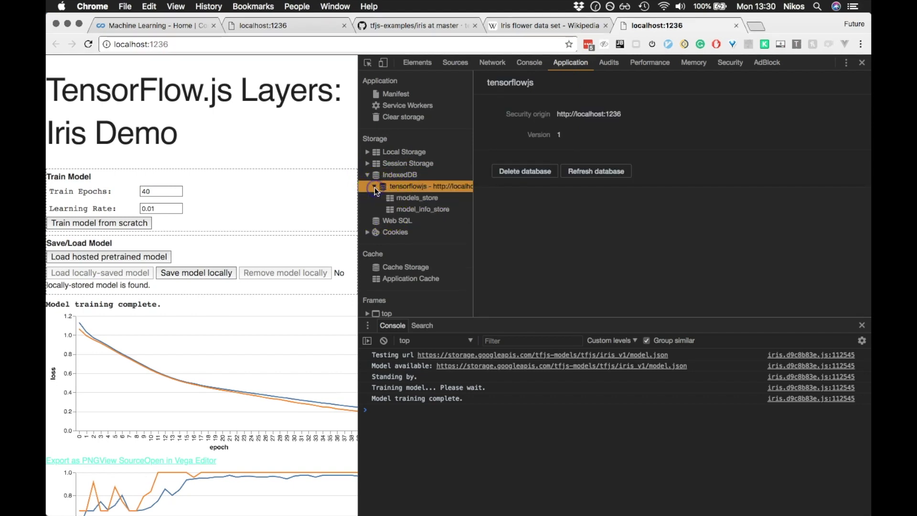
left_click(399, 187)
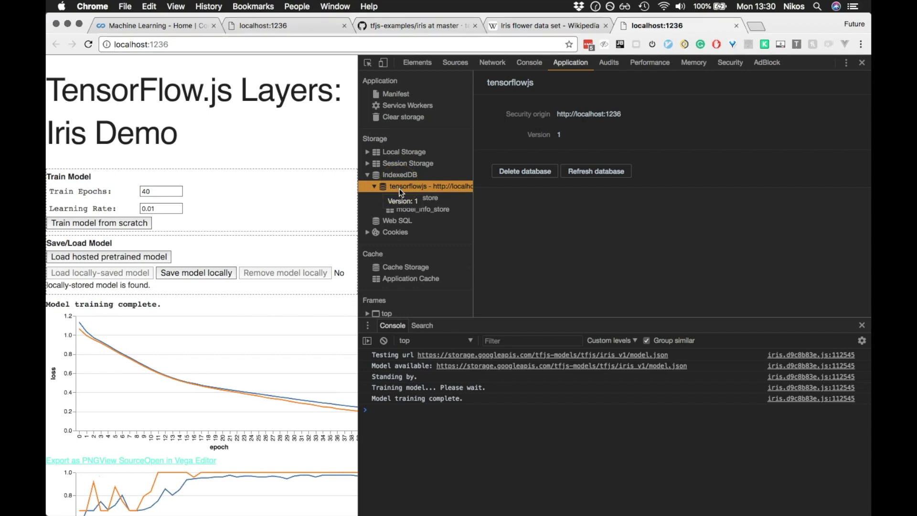
left_click(401, 201)
left_click(562, 102)
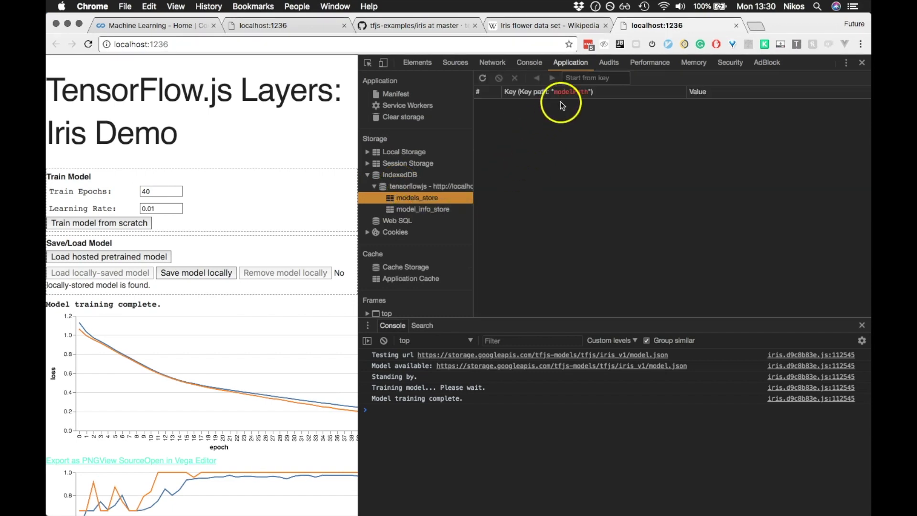
left_click(422, 210)
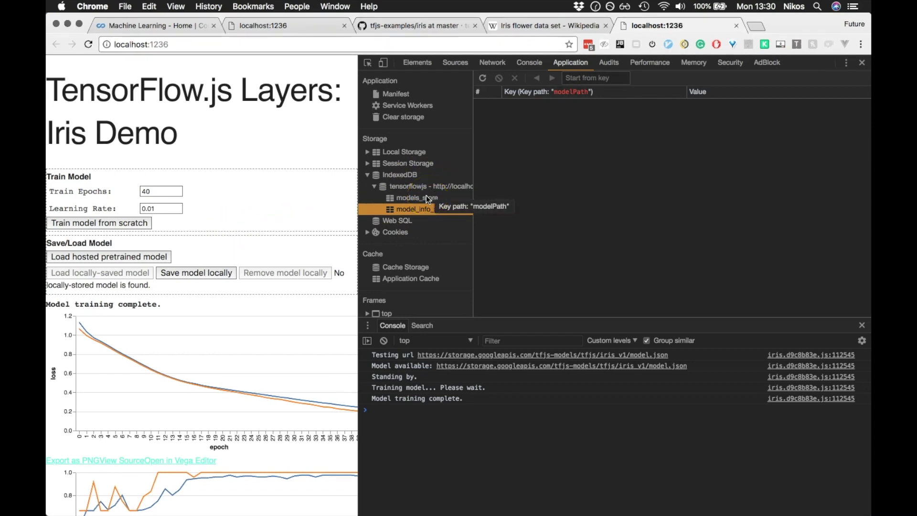
Reload the demo, remove the data.js breakpoints at lines 153 and 161, and resume with F8.
left_click(89, 46)
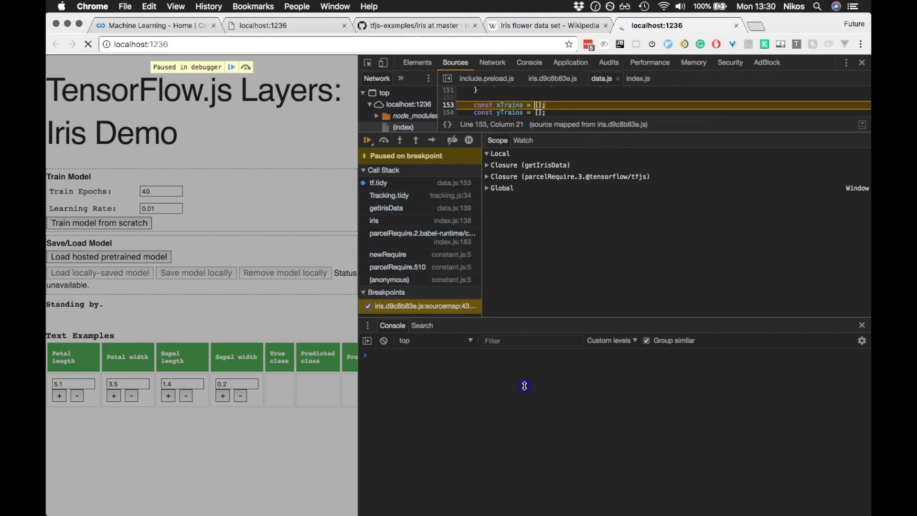
left_click(449, 105)
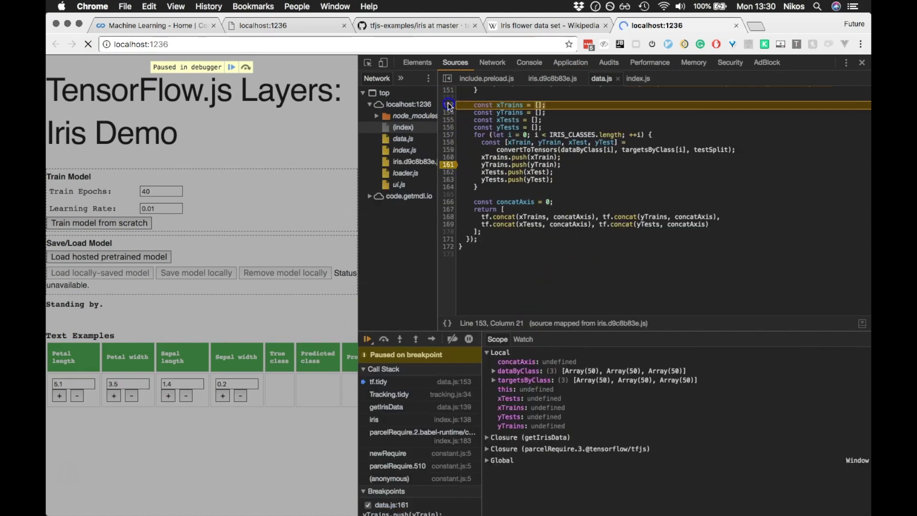
left_click(448, 165)
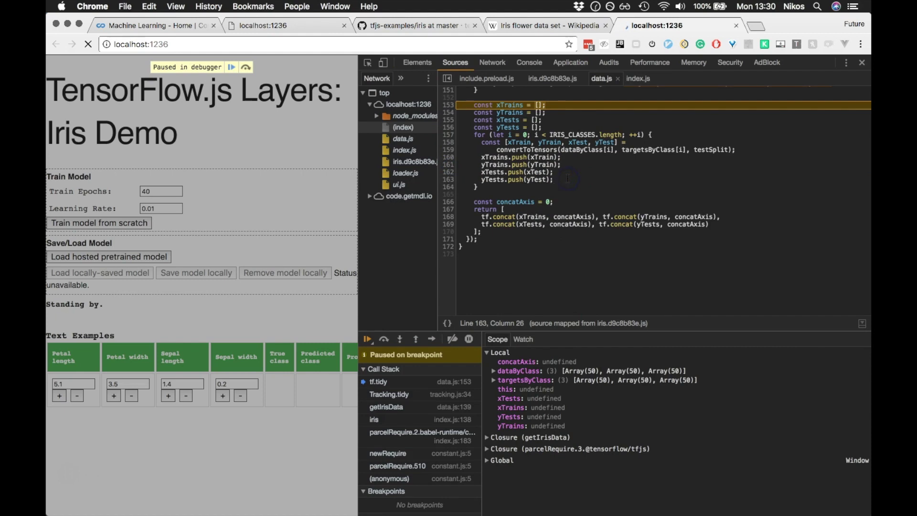
key("F8")
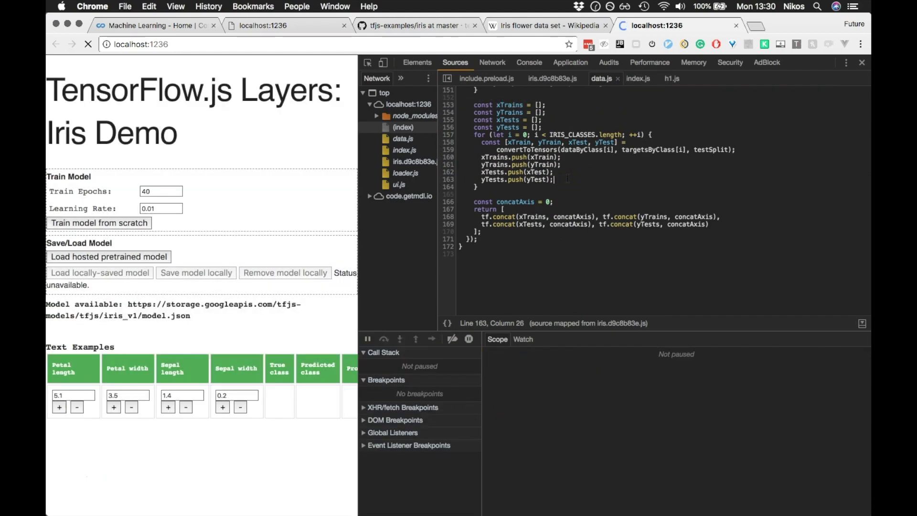
scroll(233, 268, "down", 1)
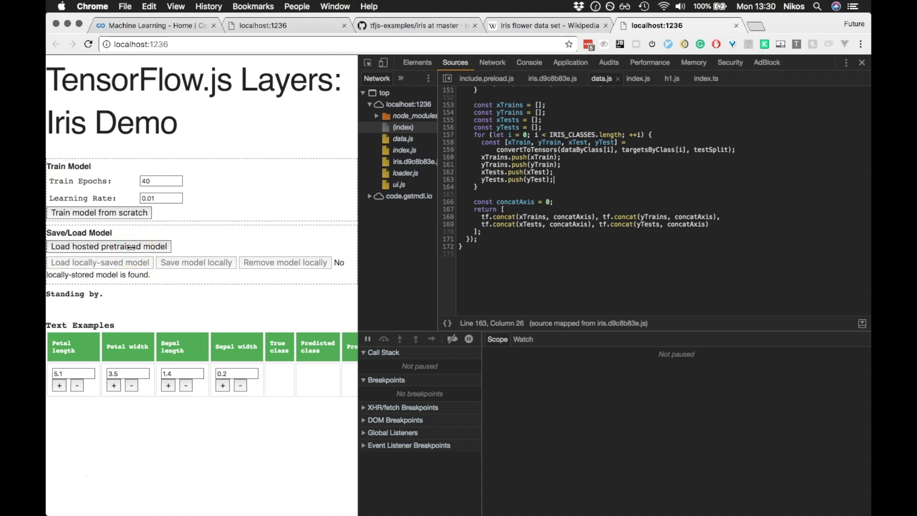
Widen the demo page, load the hosted pretrained model for an Iris-setosa prediction, then reload.
left_click(195, 236)
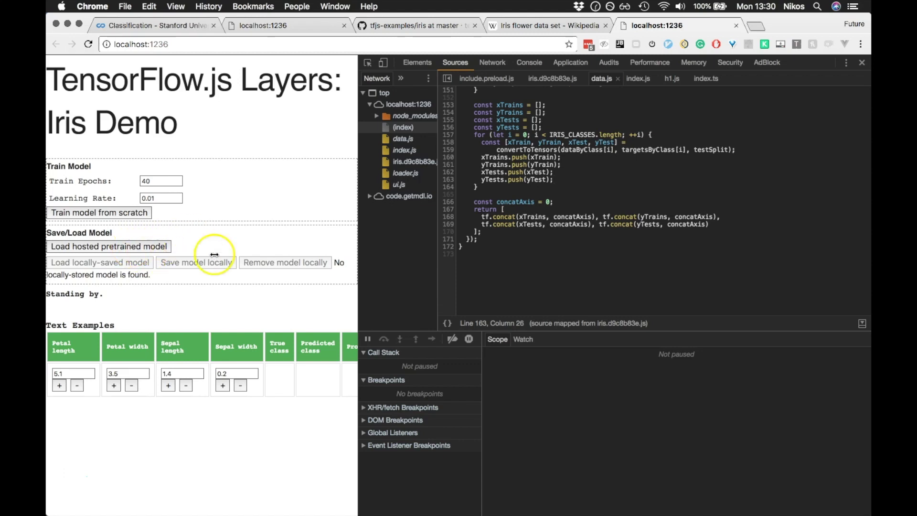
left_click(383, 219)
left_click_drag(383, 220, 574, 220)
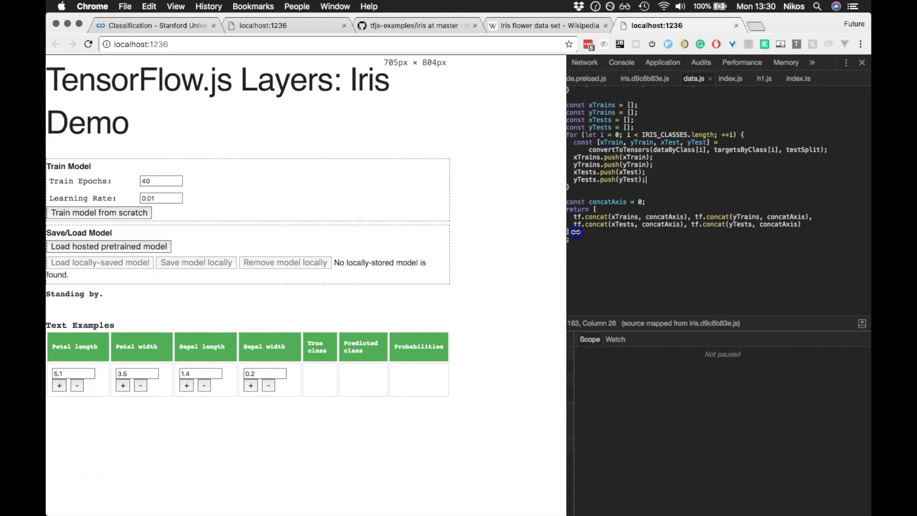
left_click(80, 203)
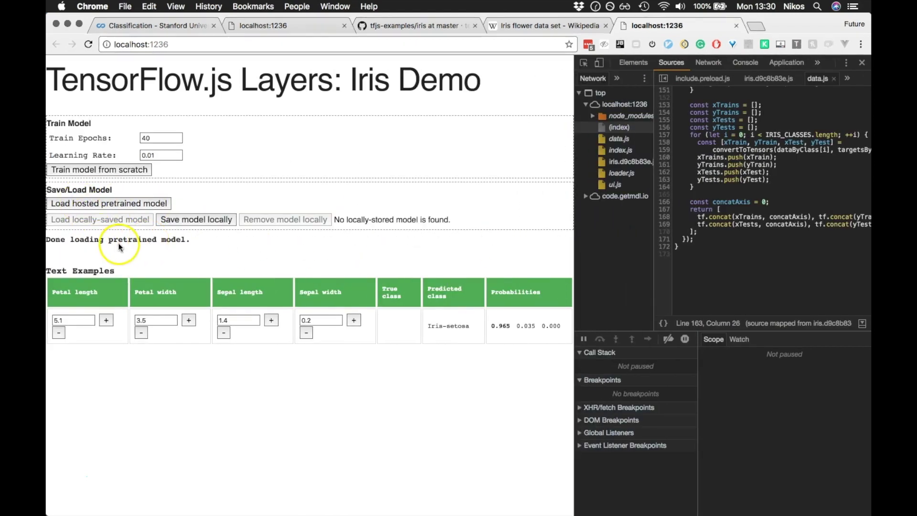
left_click(89, 44)
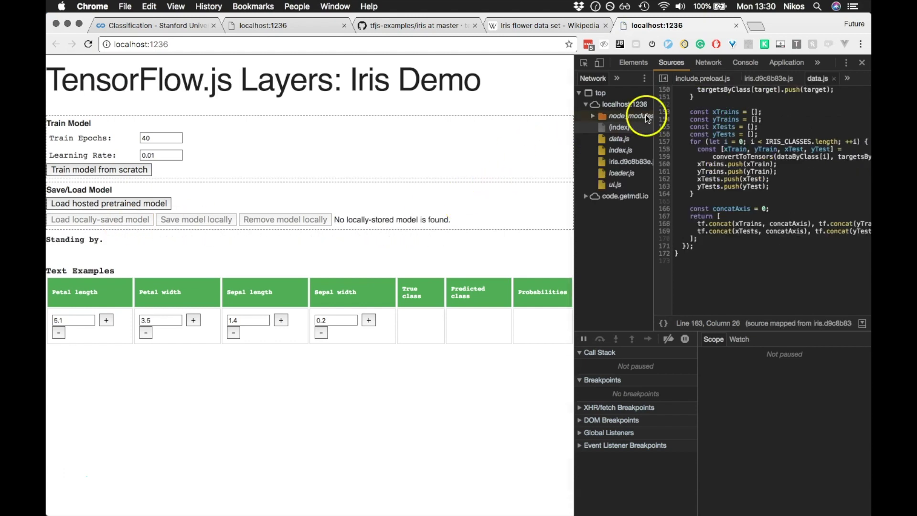
Check the still-empty models_store and model_info_store, and widen the DevTools pane.
left_click(779, 62)
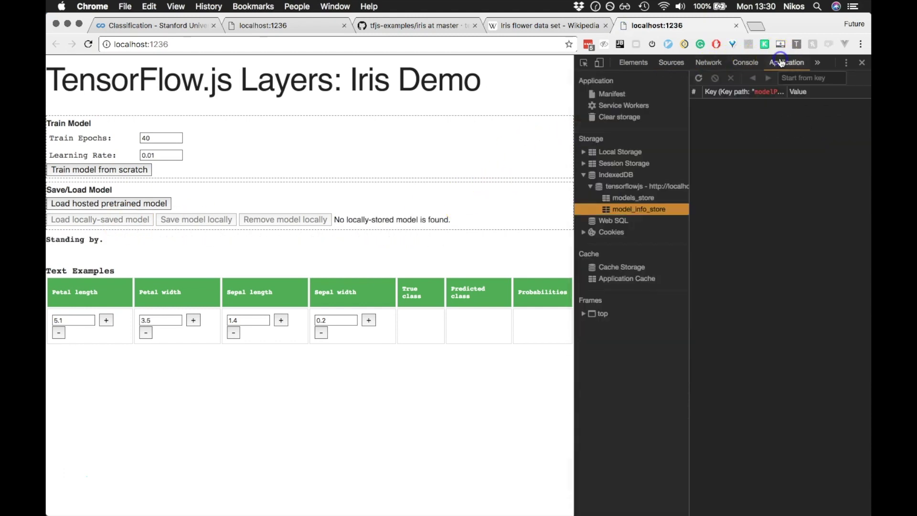
left_click(626, 199)
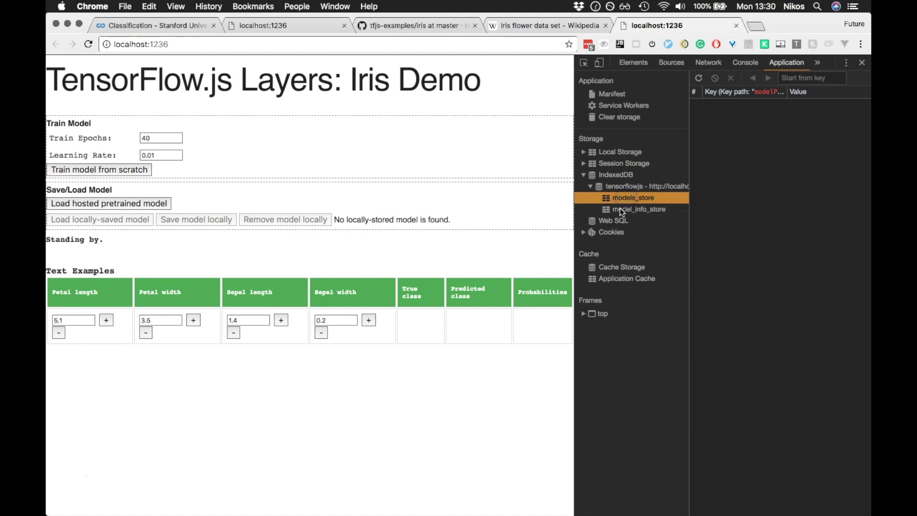
left_click(621, 209)
left_click_drag(575, 137, 474, 139)
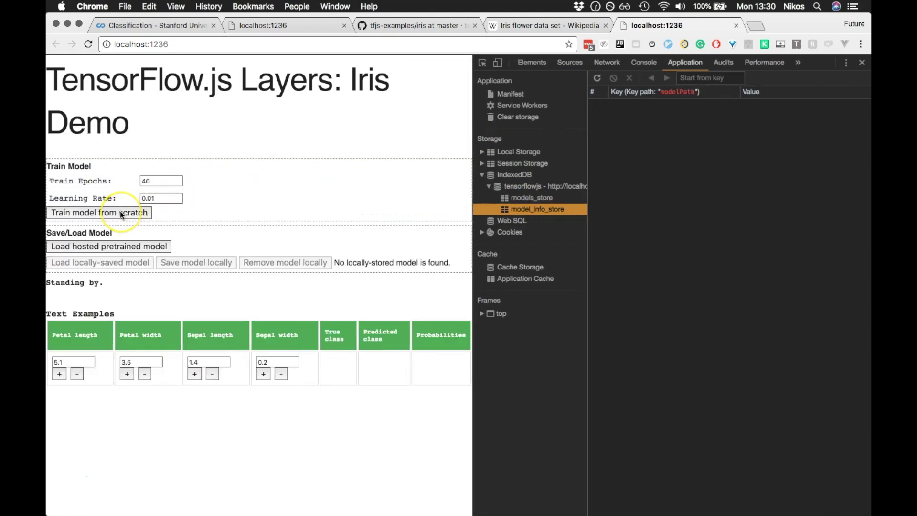
Set Train Epochs to 60 and train a model from scratch, zooming out to watch the charts.
left_click(144, 181)
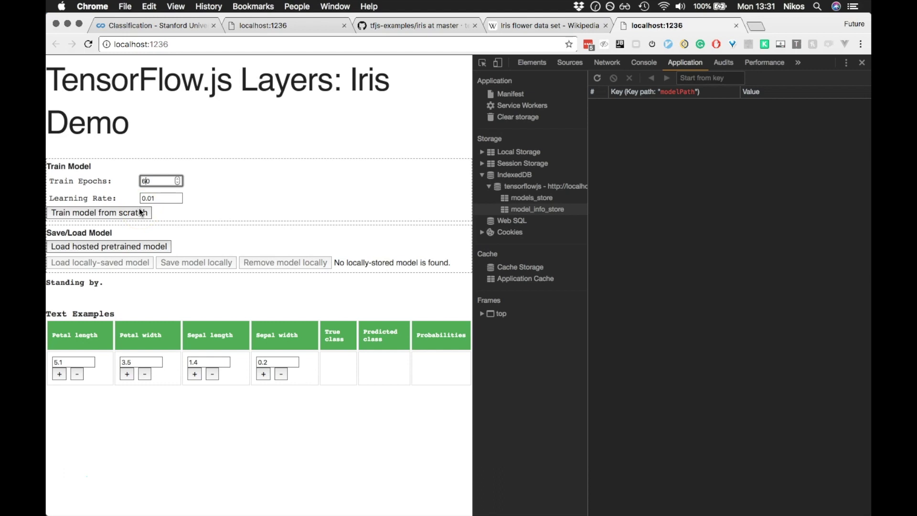
left_click(102, 217)
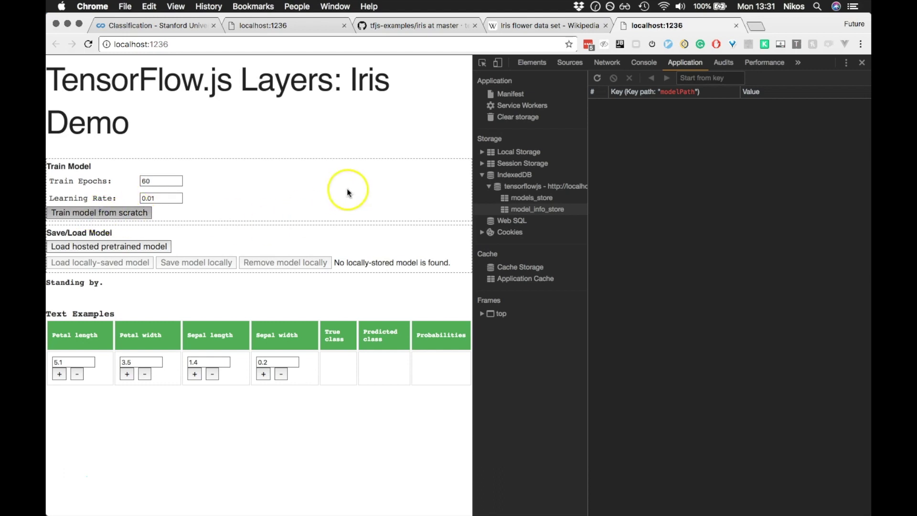
key("super+r")
key("super+minus")
key("super+minus")
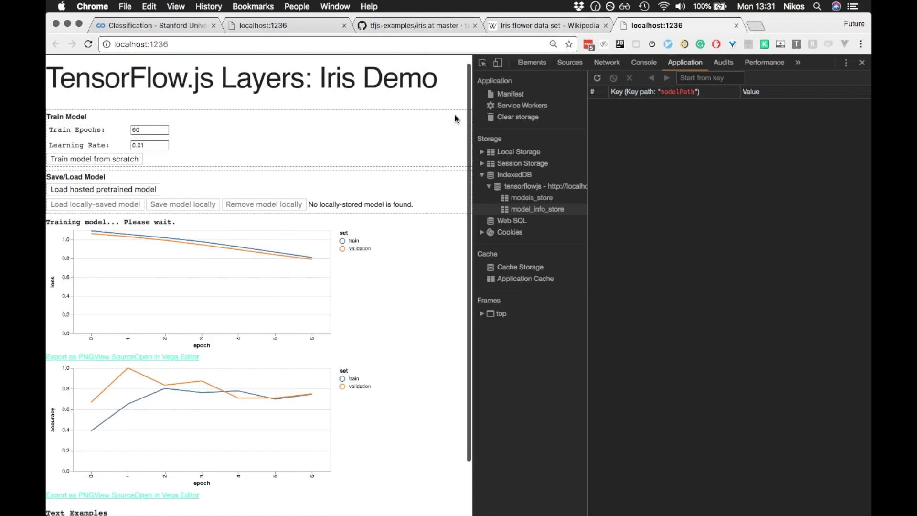
left_click(466, 134)
key("super+equal")
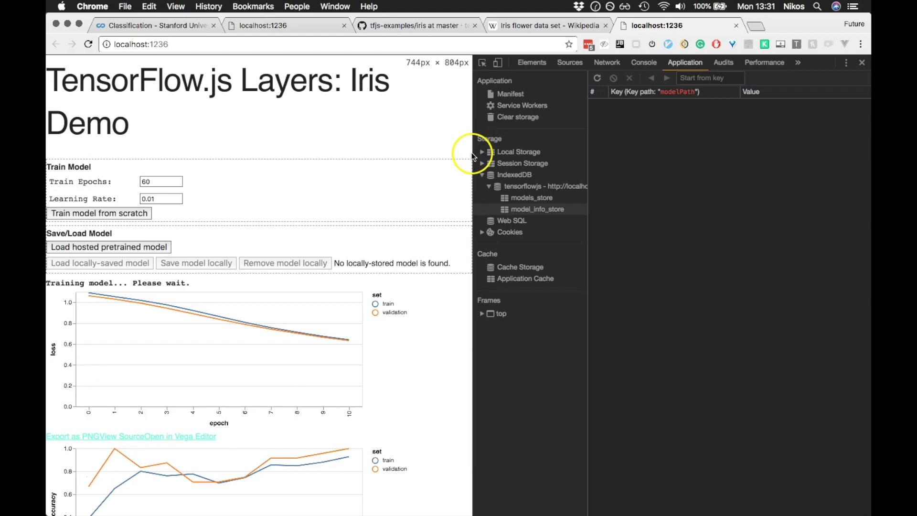
scroll(356, 342, "down", 2)
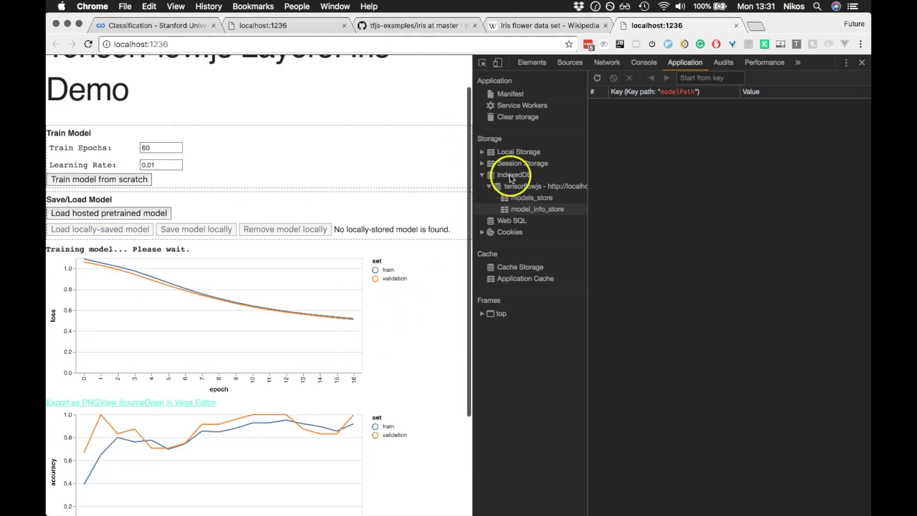
left_click_drag(474, 117, 575, 117)
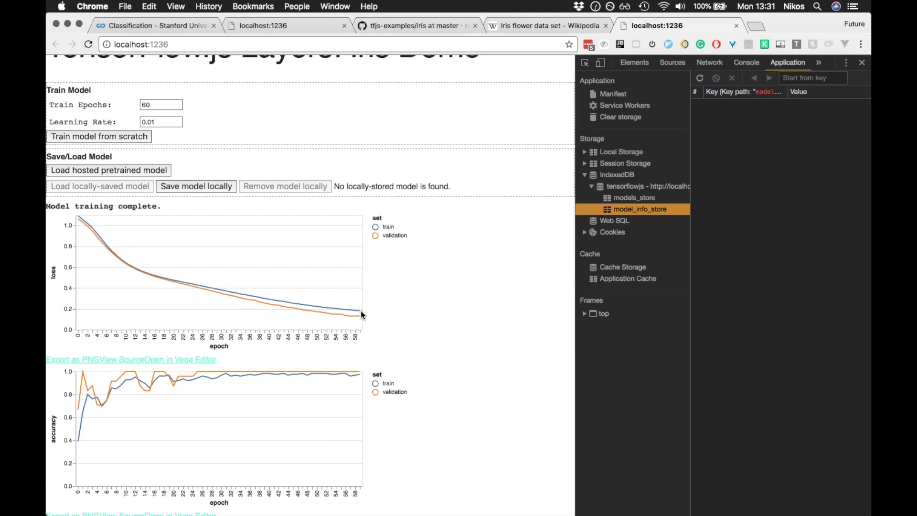
Widen DevTools and select the tensorflowjs IndexedDB database and its models_store.
left_click(198, 186)
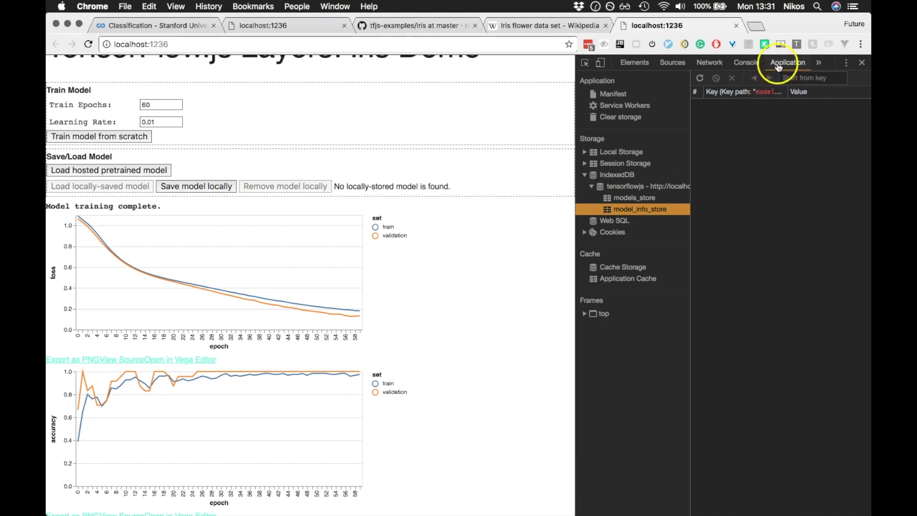
left_click_drag(577, 129, 446, 129)
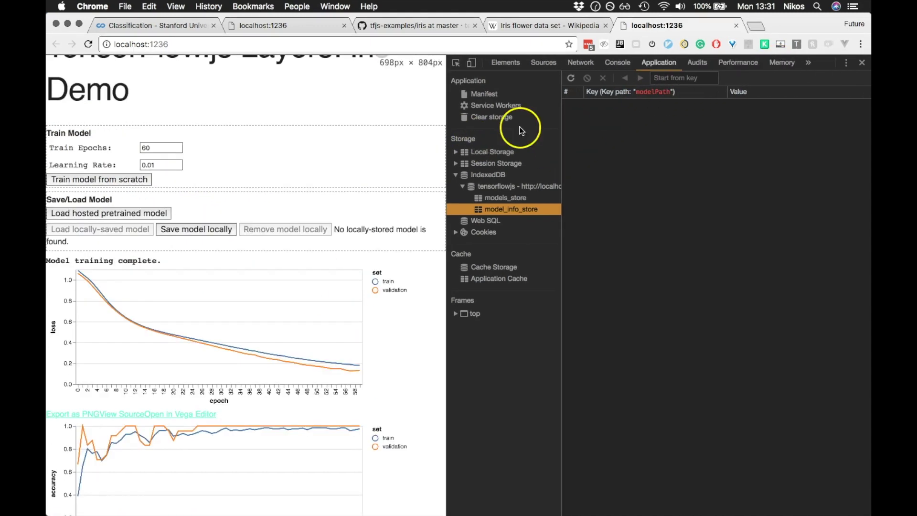
left_click(497, 198)
left_click(512, 185)
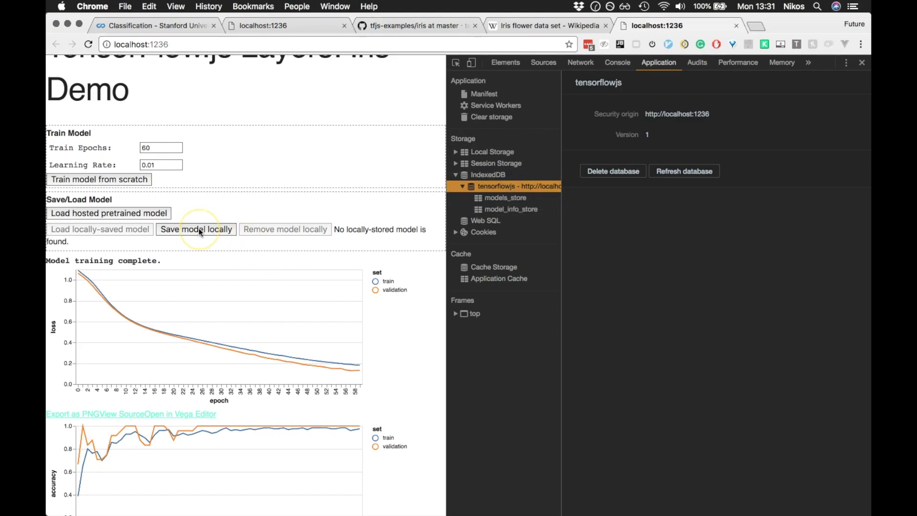
Save the trained model locally and check models_store for the stored model.
left_click(520, 197)
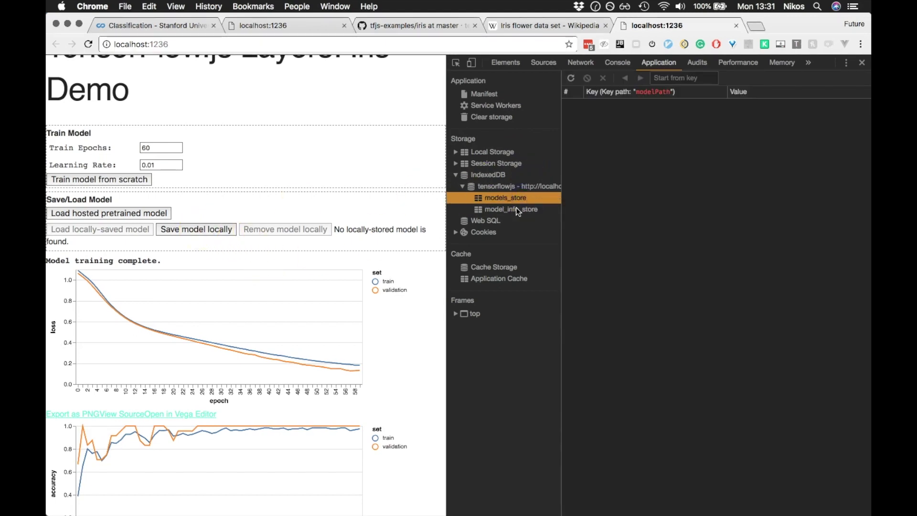
left_click(518, 210)
left_click(196, 229)
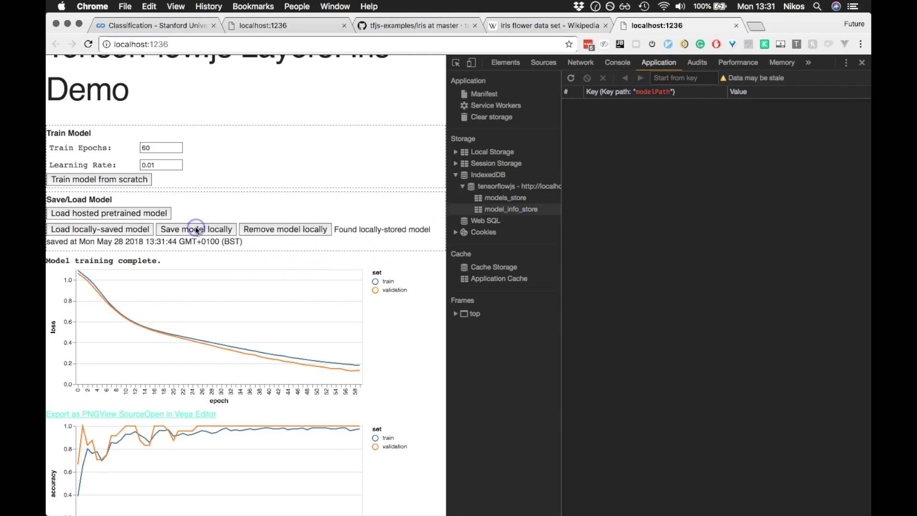
left_click(506, 198)
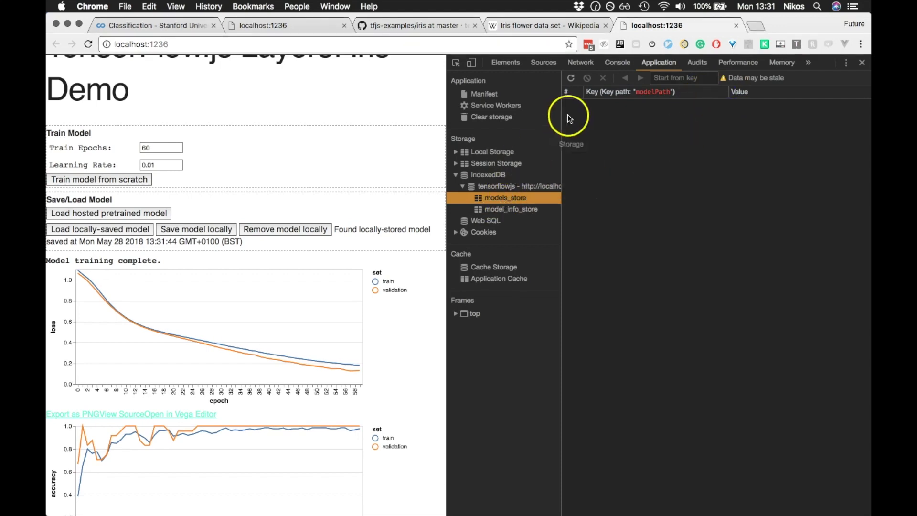
Refresh the models_store and model_info_store tables so the saved model's records appear.
left_click(572, 79)
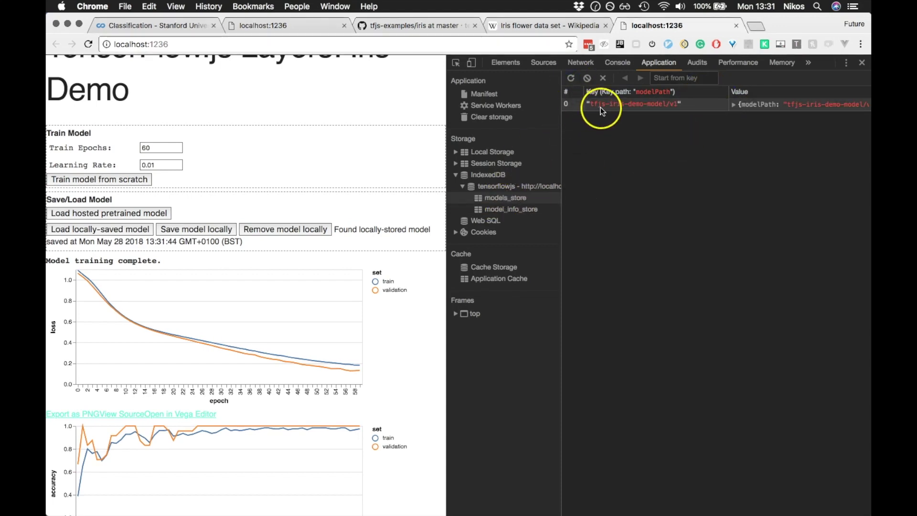
left_click(511, 209)
left_click(571, 78)
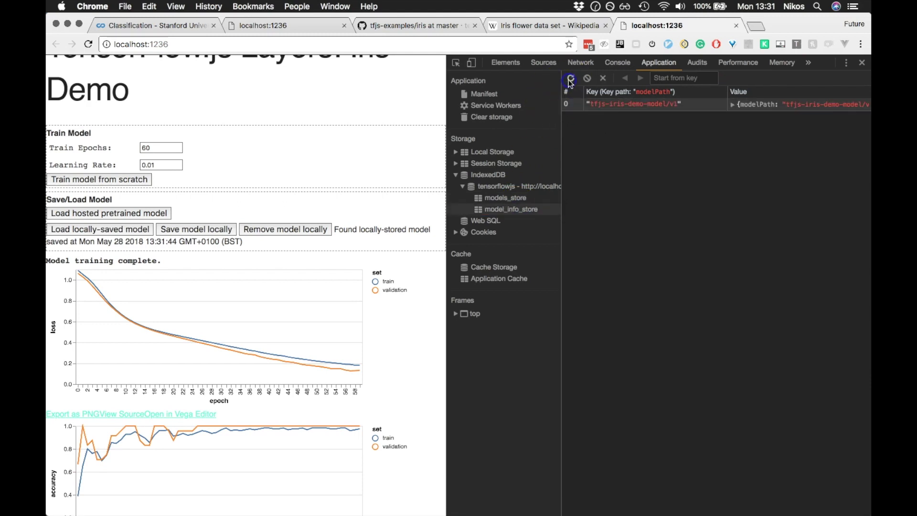
left_click(507, 197)
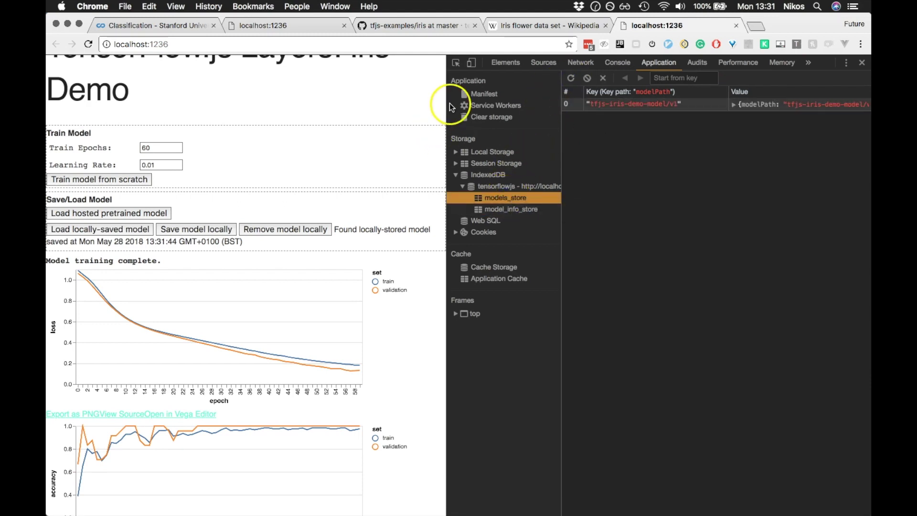
left_click_drag(447, 104, 357, 112)
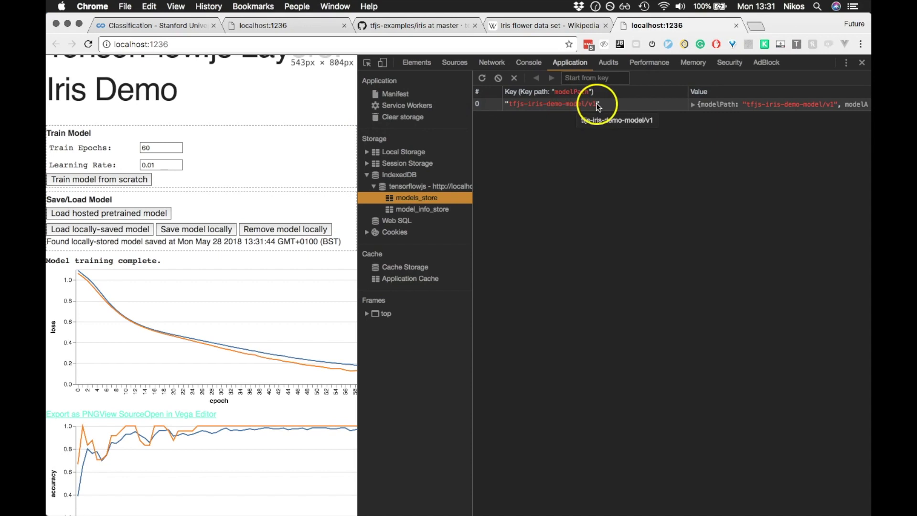
Expand the saved record's modelArtifacts topology to inspect the first Dense layer's config.
left_click(694, 105)
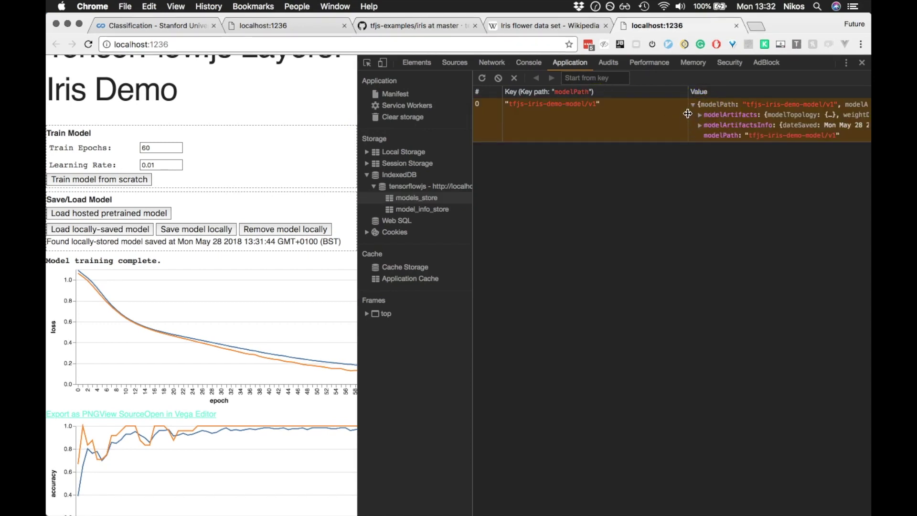
left_click_drag(687, 117, 602, 116)
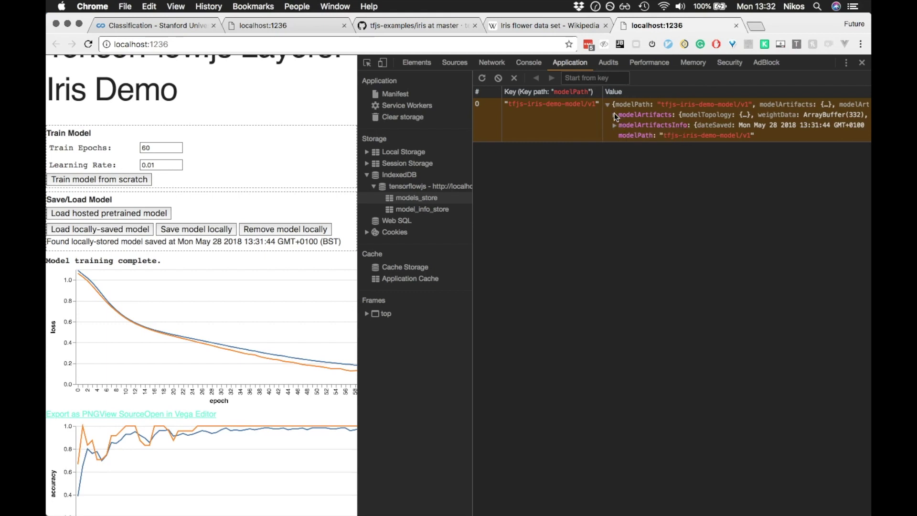
left_click(616, 115)
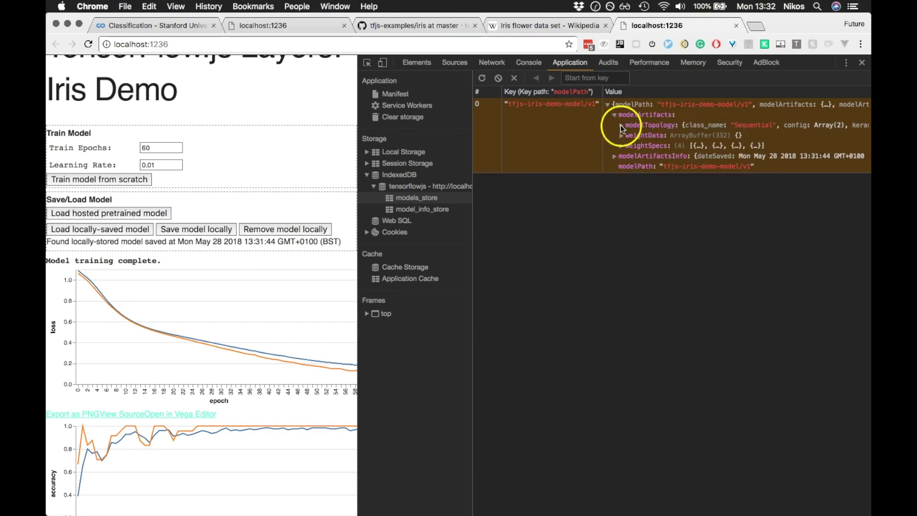
left_click(621, 126)
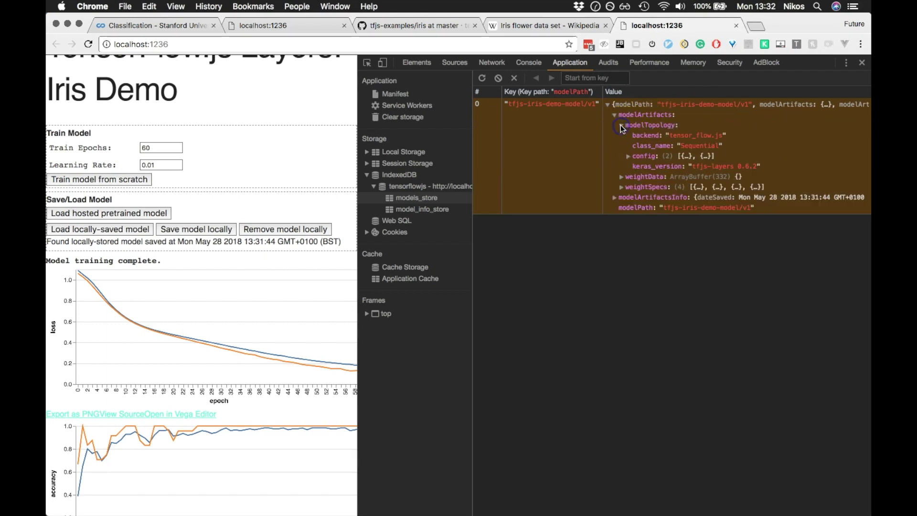
left_click(628, 157)
left_click(635, 167)
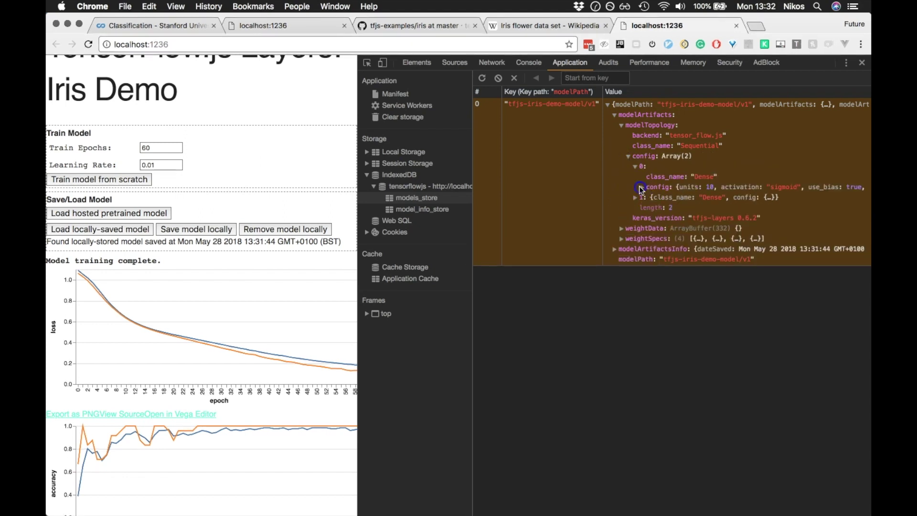
left_click(643, 186)
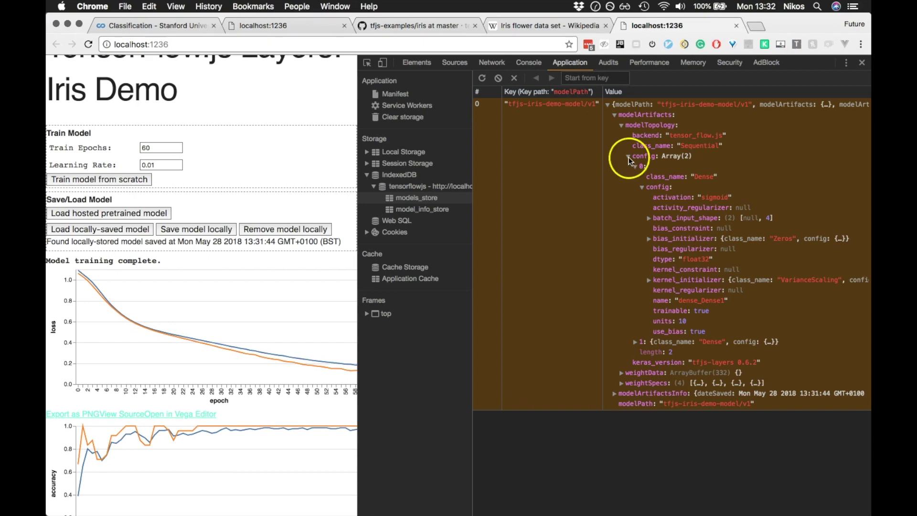
left_click(629, 156)
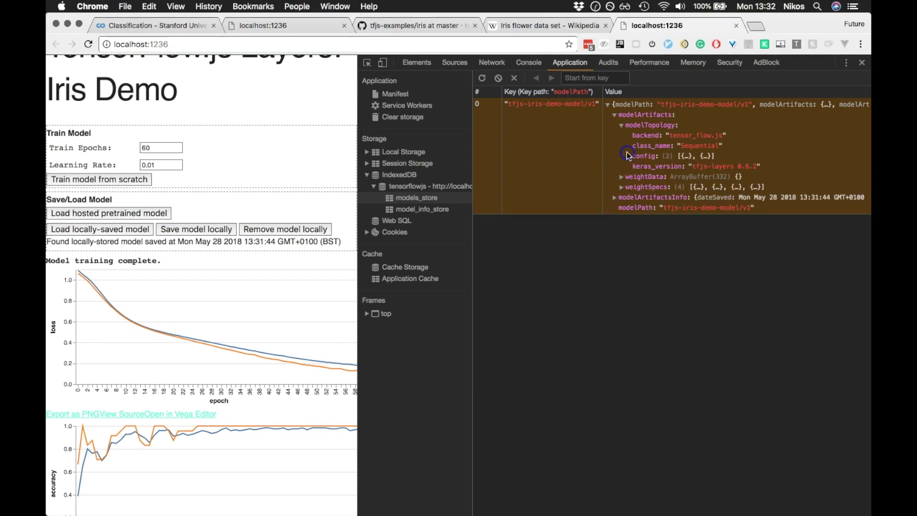
Inspect the weightData buffer's first 100 Int16 weight values, then collapse it.
left_click(620, 178)
left_click(628, 198)
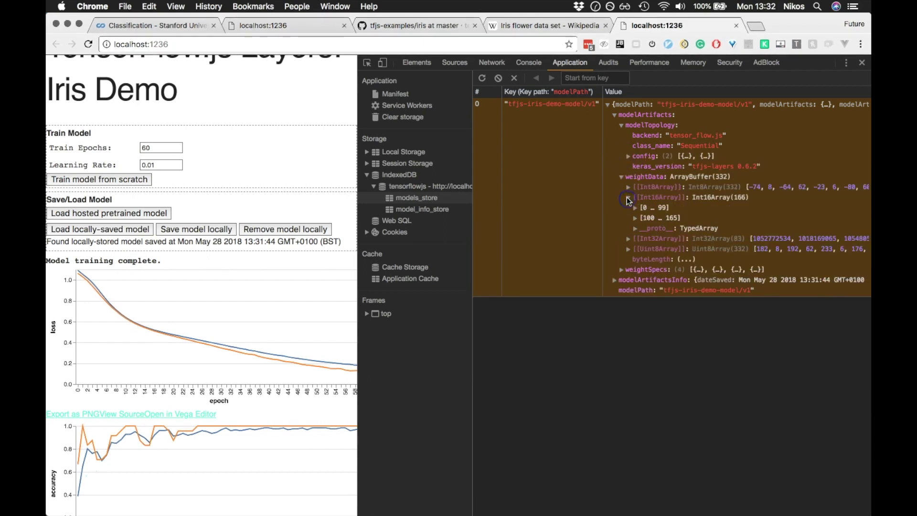
left_click(634, 209)
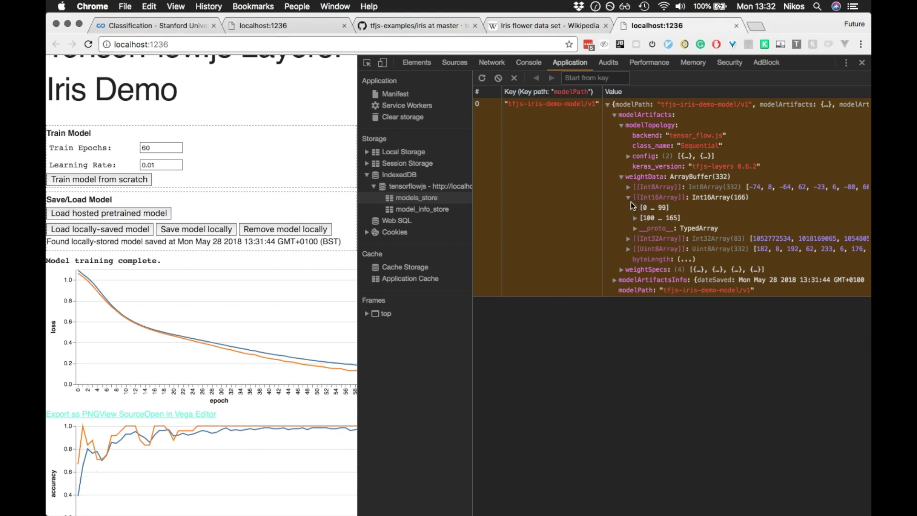
left_click(635, 208)
left_click(628, 198)
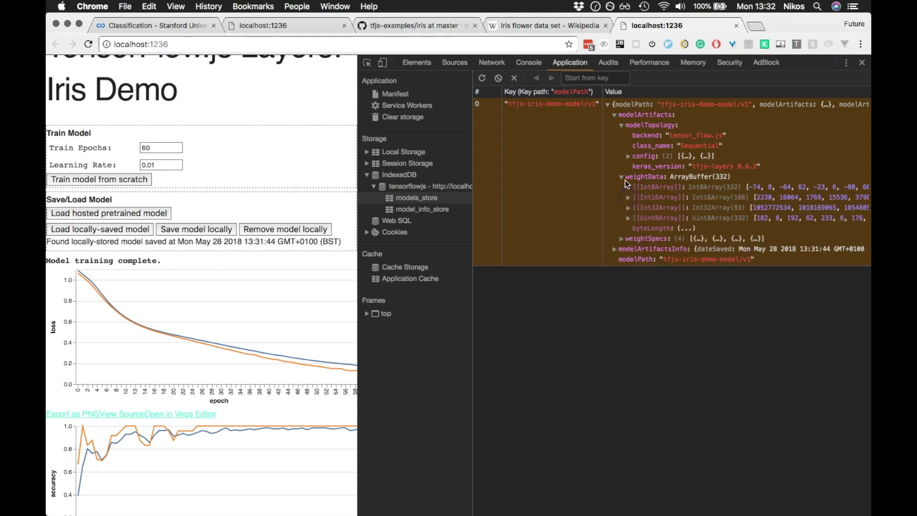
left_click(621, 176)
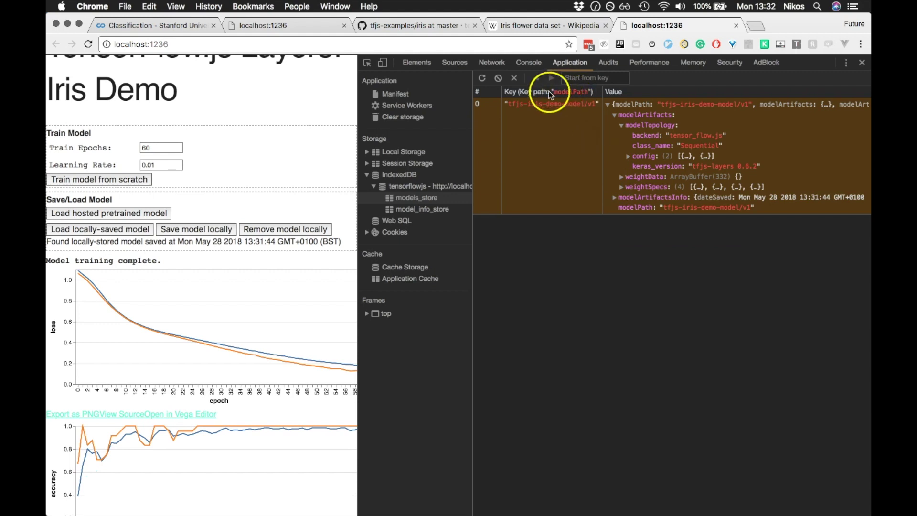
Expand the model_info_store record to view modelArtifactsInfo fields and dateSaved.
left_click(422, 210)
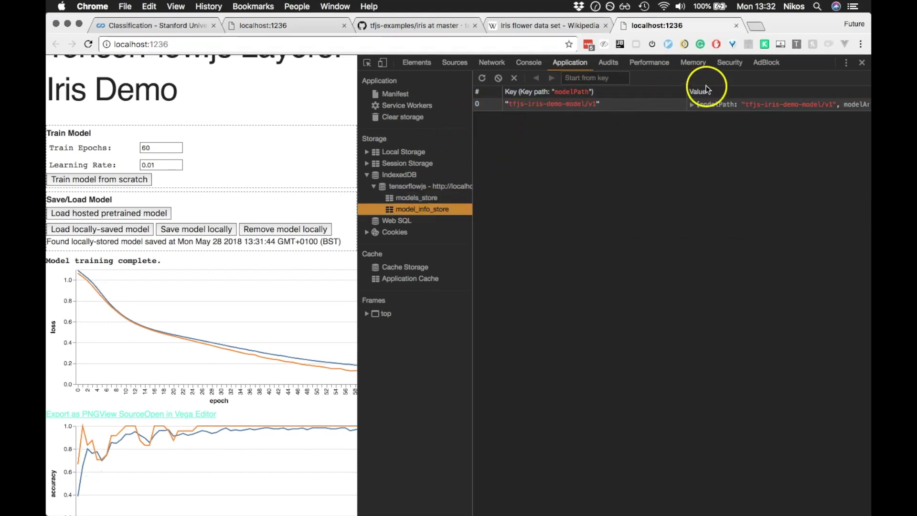
left_click_drag(686, 103, 606, 106)
left_click(610, 106)
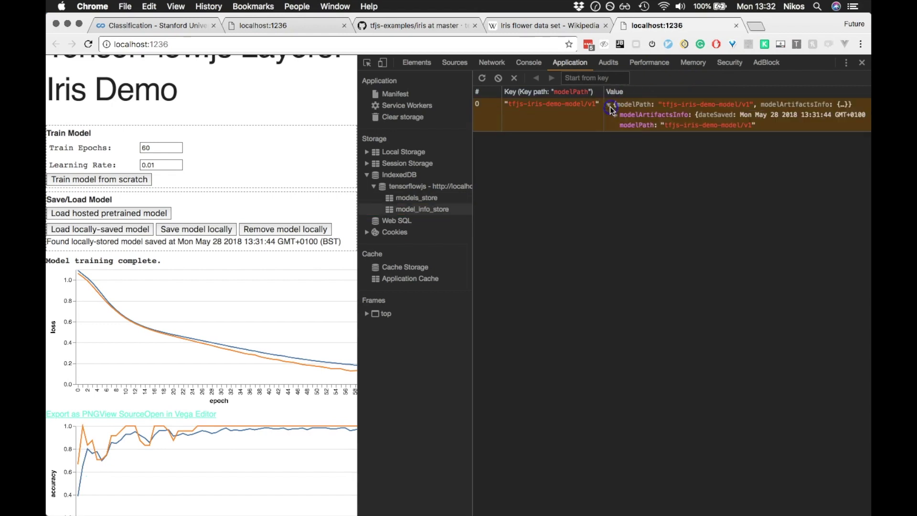
left_click(616, 117)
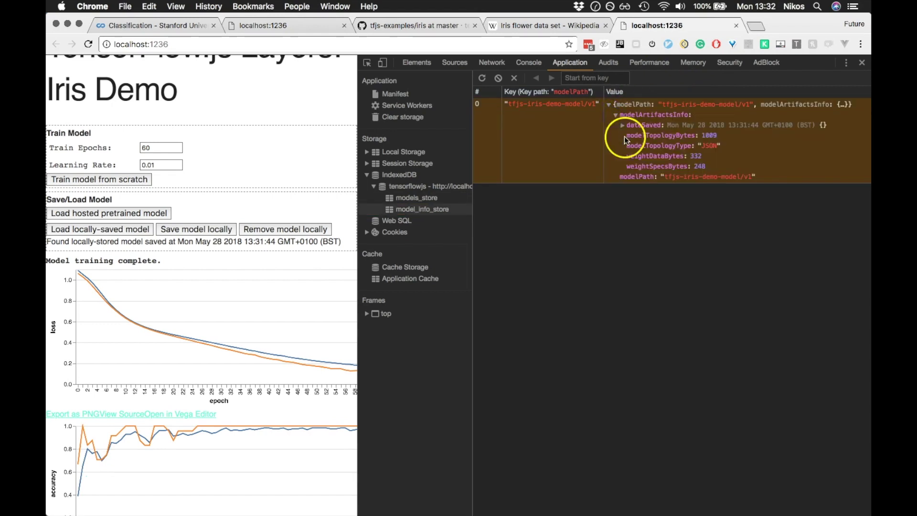
left_click(624, 126)
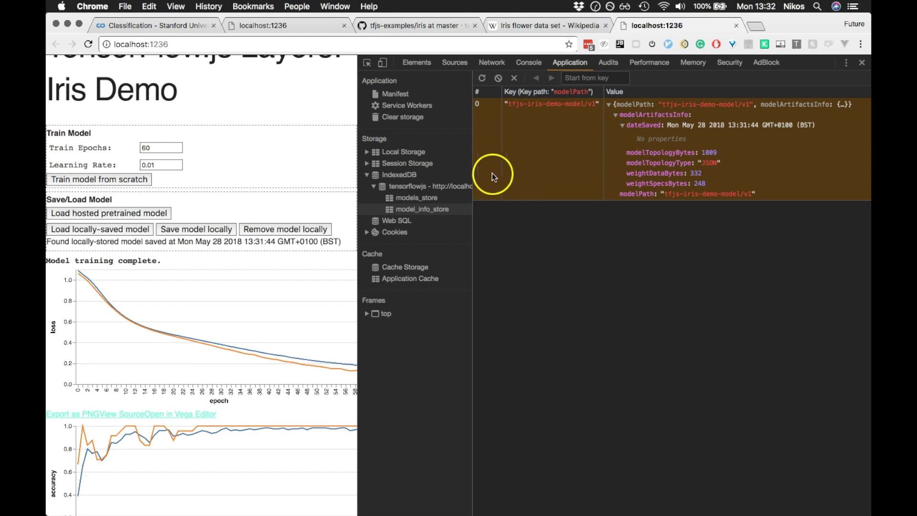
Close DevTools, reload, load the locally-saved model, and raise petal width to 4.1.
key("super+alt+i")
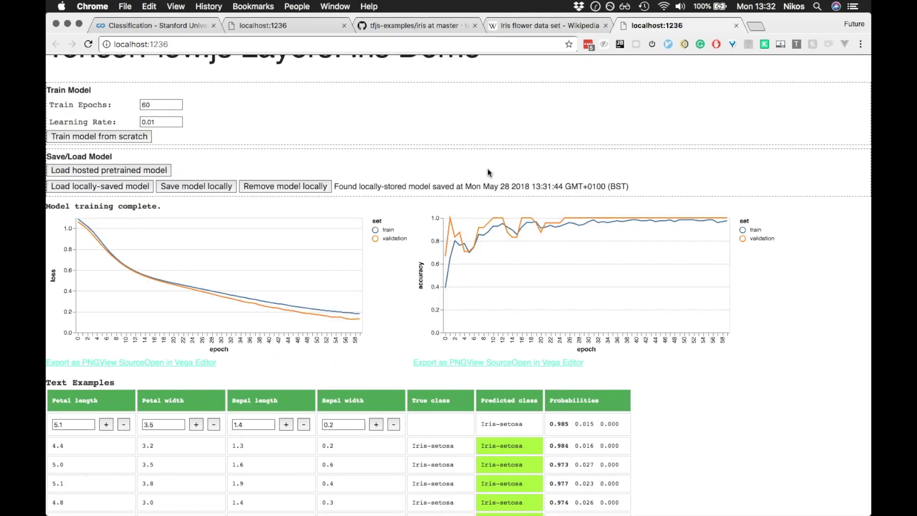
left_click(89, 44)
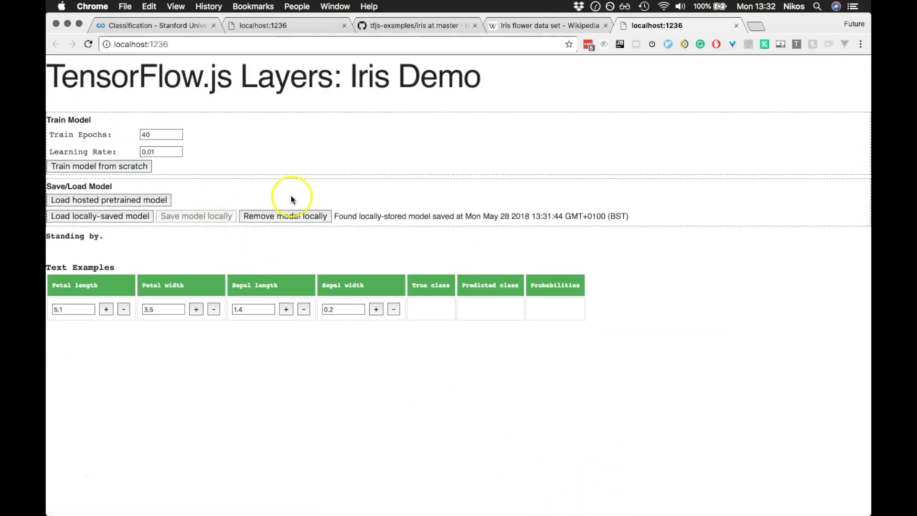
left_click(127, 216)
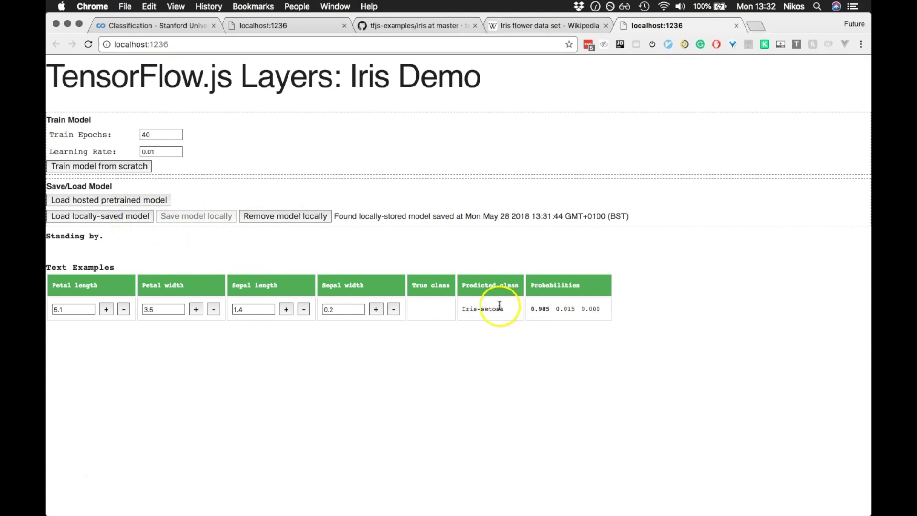
left_click(197, 309)
Reopen DevTools and select the tensorflowjs IndexedDB database and its model_info_store.
key("super+alt+i")
left_click(438, 188)
double_click(438, 187)
left_click(422, 208)
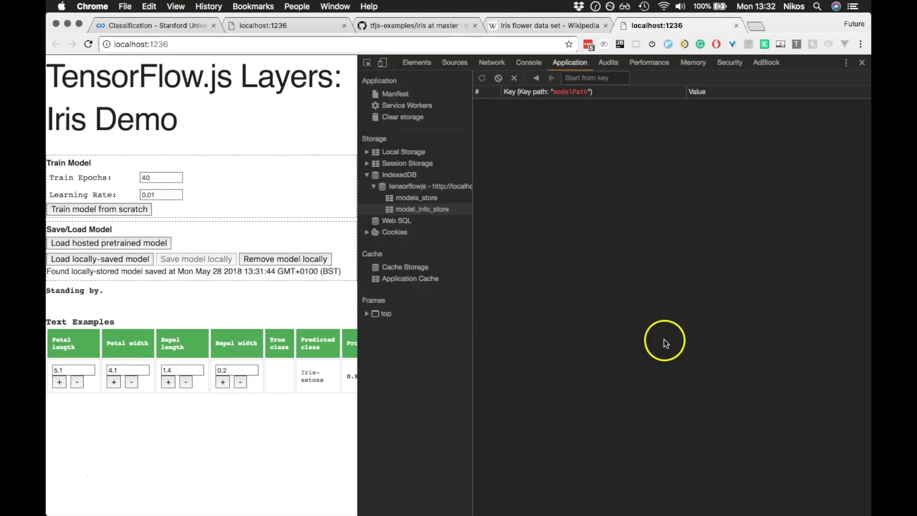
Run indexedDB.deleteDatabase('tensorflowjs') in the console, then close DevTools.
key("Escape")
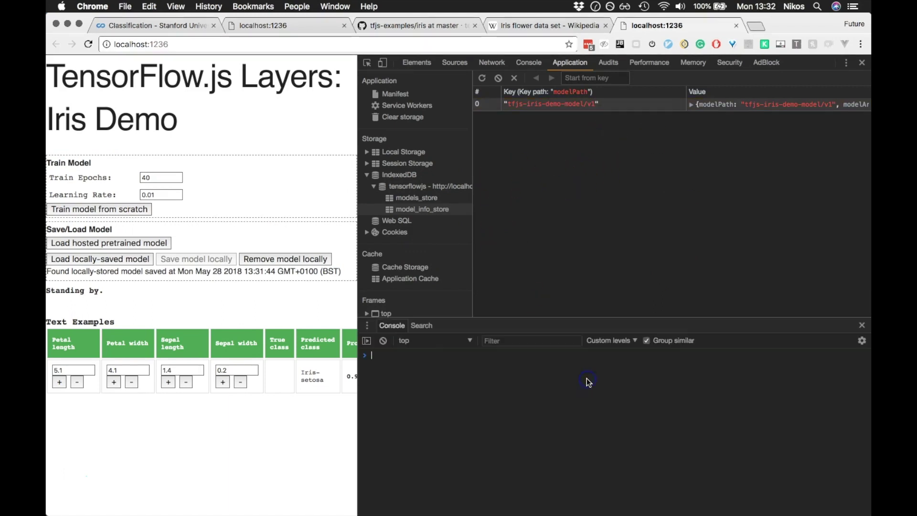
type("indexedDB.deleteDatabase('tensorflowjs')")
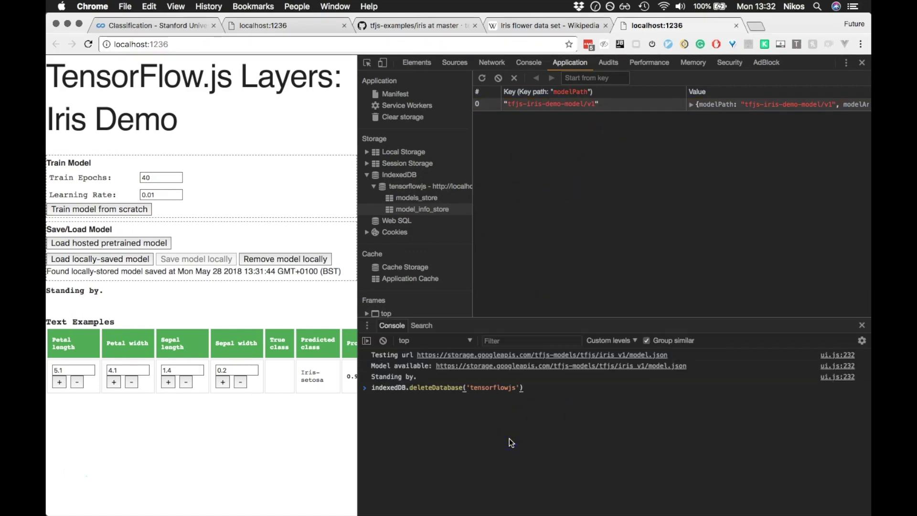
left_click(591, 434)
key("Return")
left_click_drag(387, 174, 342, 162)
key("super+alt+i")
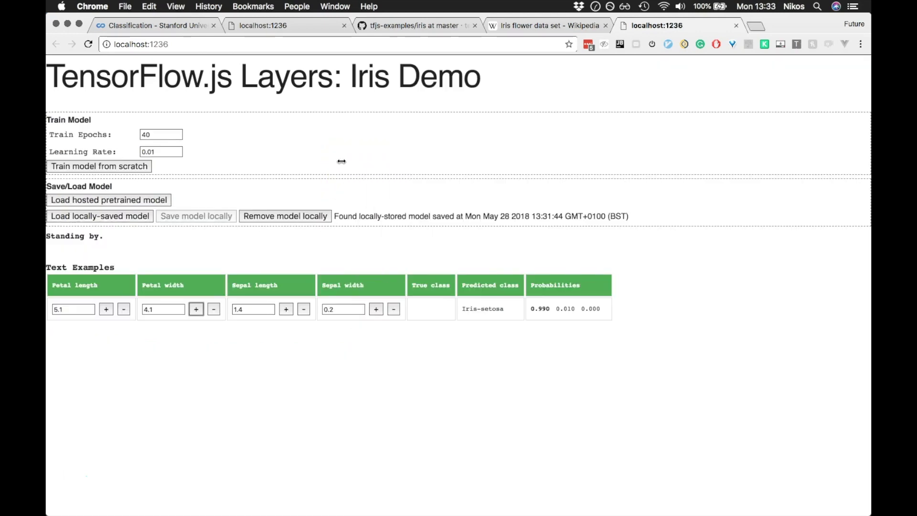